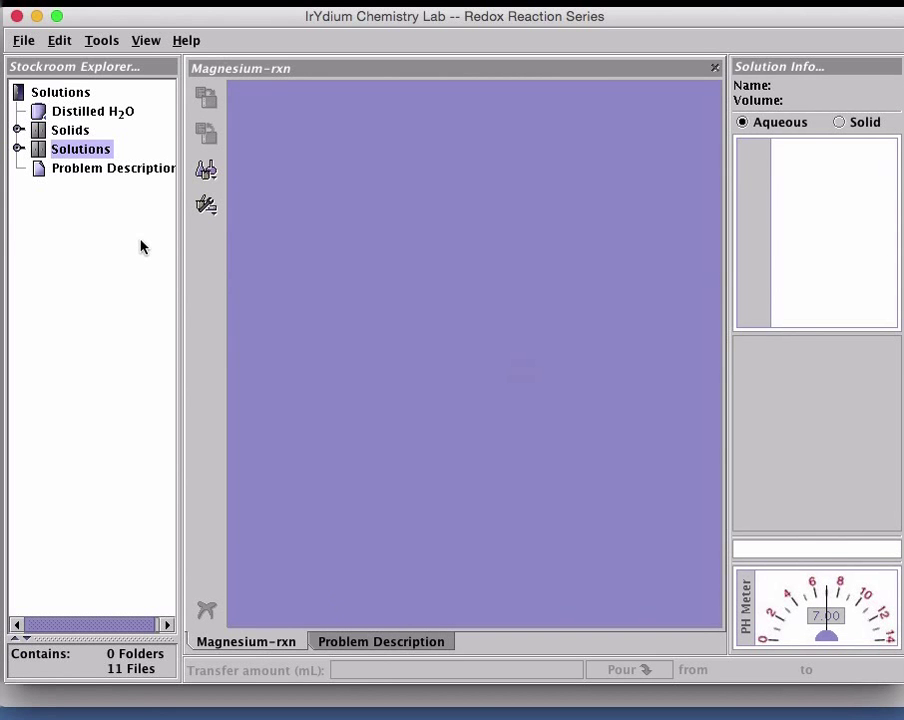
Add the magnesium (Mg) bottle from the stockroom's solids to the Magnesium-rxn workbench
double_click(38, 135)
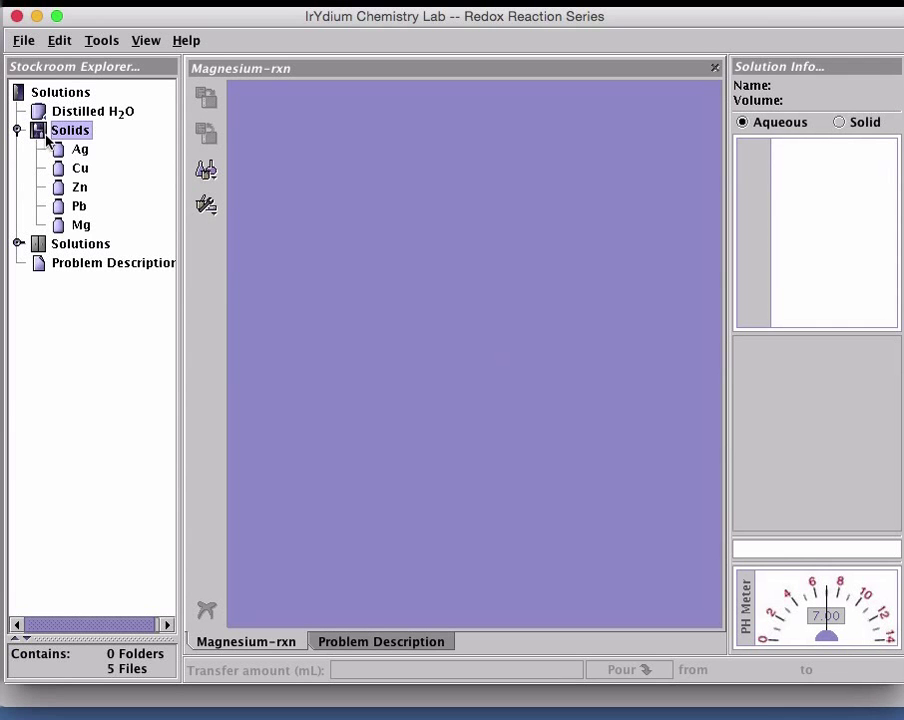
left_click(59, 229)
double_click(59, 229)
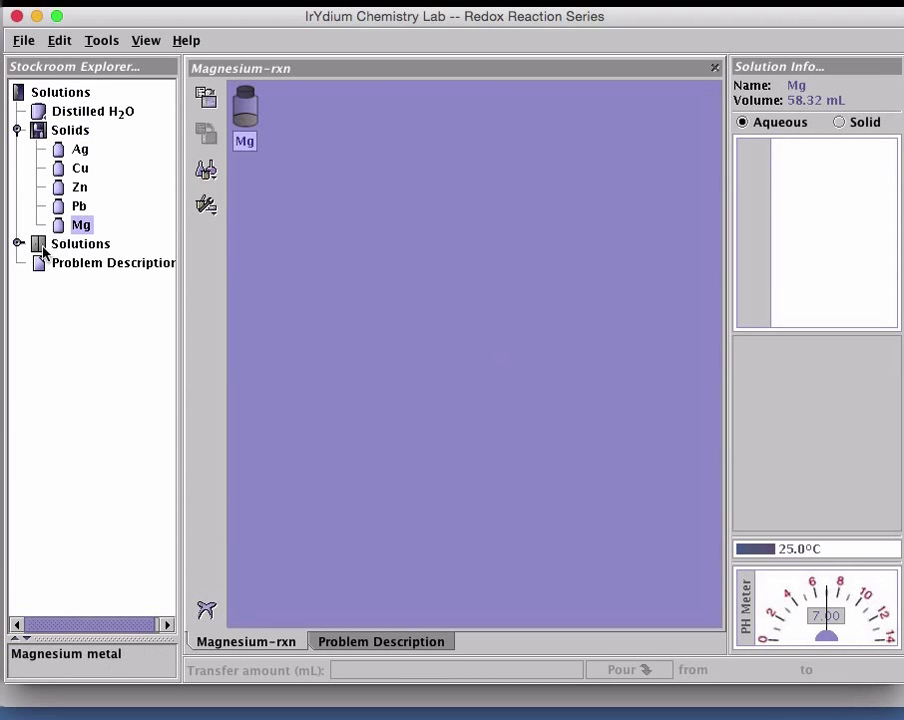
Add the 0.10M Cu(NO3)2, 0.10M Zn(NO3)2, 0.10M Pb(NO3)2 and 0.20M AgNO3 solutions to the workbench and collapse the stockroom folders
double_click(40, 248)
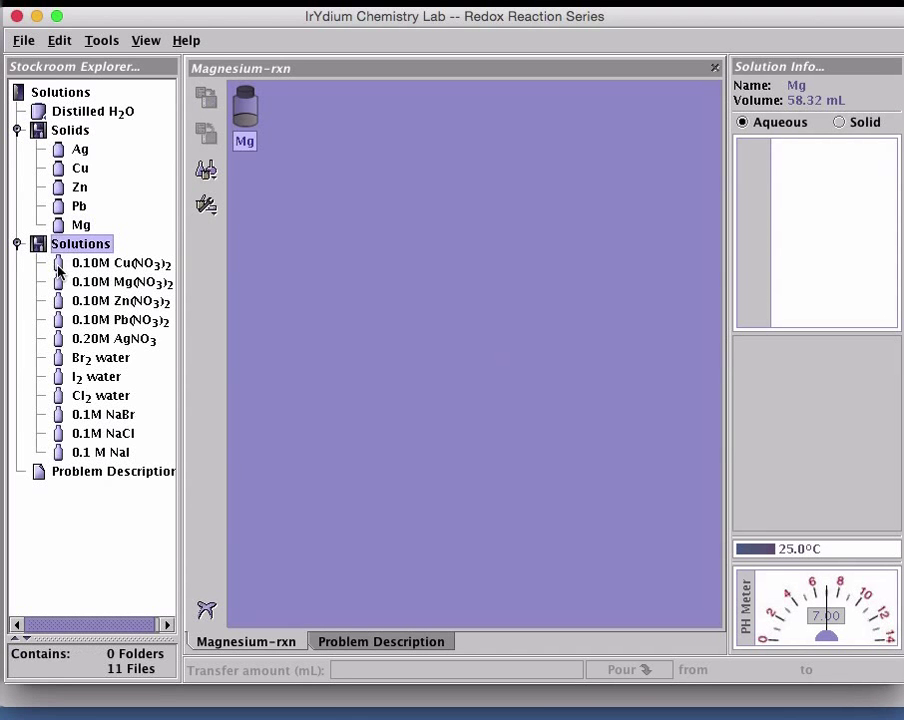
double_click(58, 268)
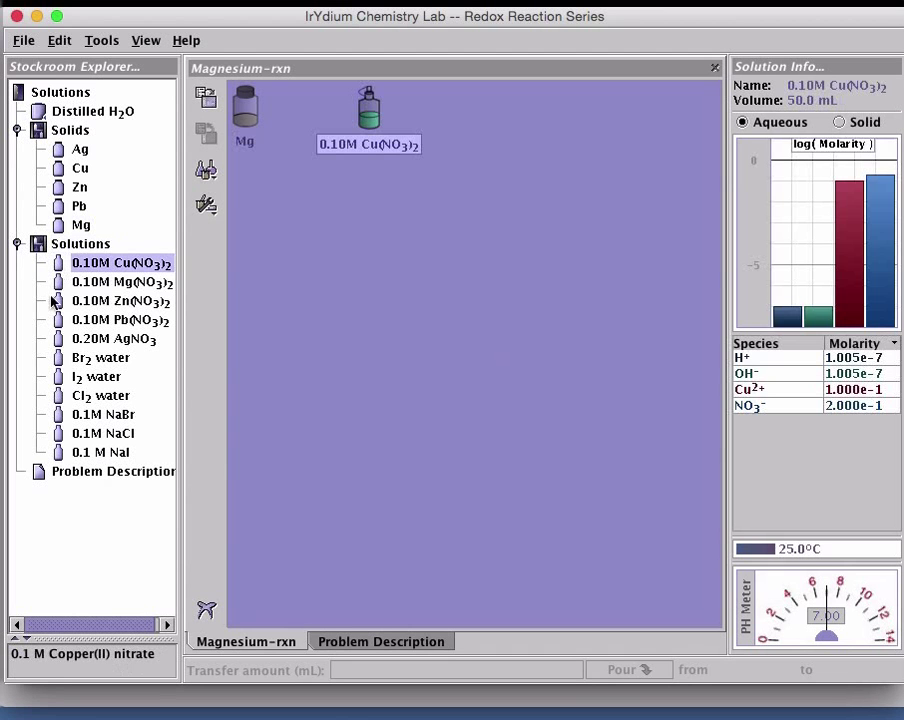
double_click(60, 304)
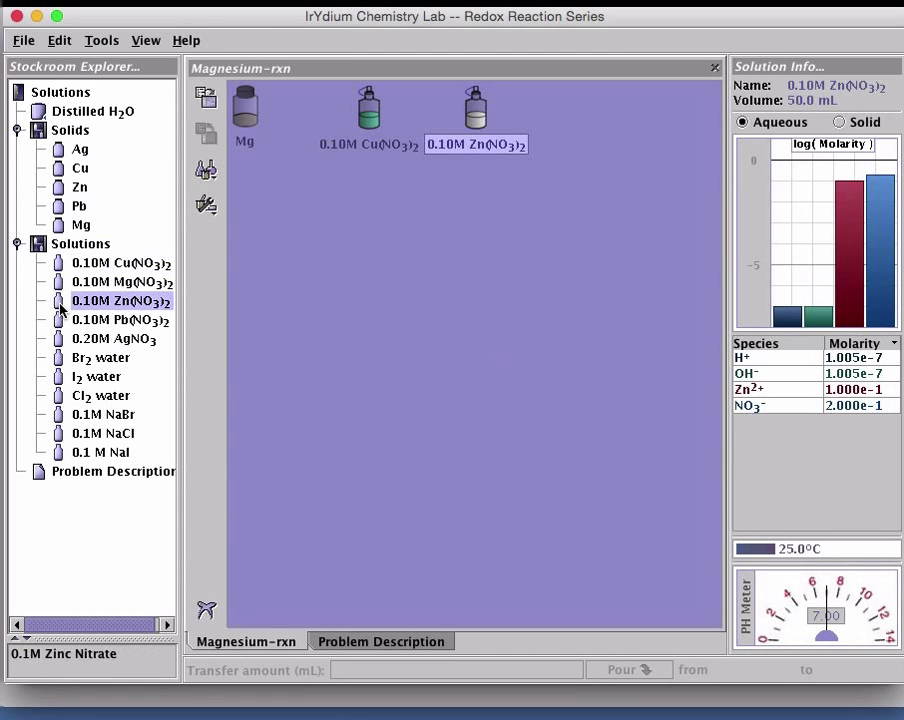
double_click(60, 322)
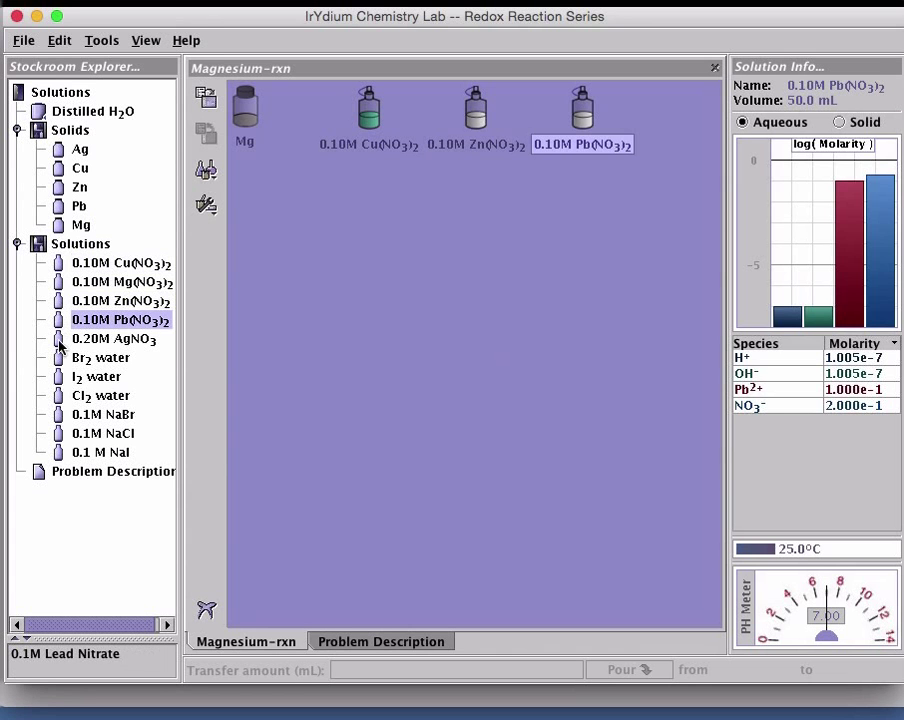
double_click(60, 343)
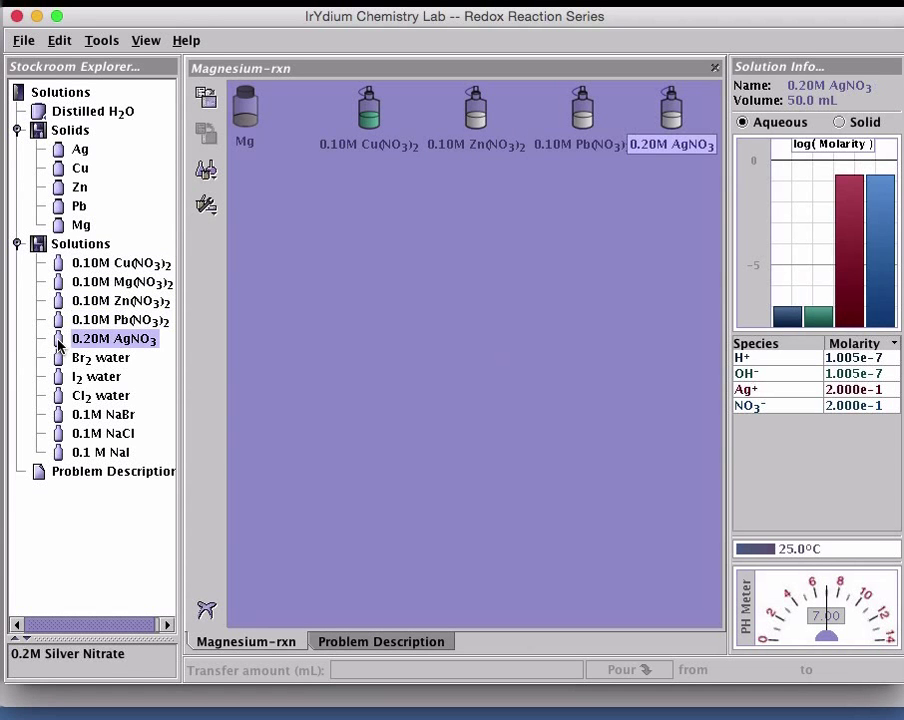
left_click(17, 243)
left_click(17, 130)
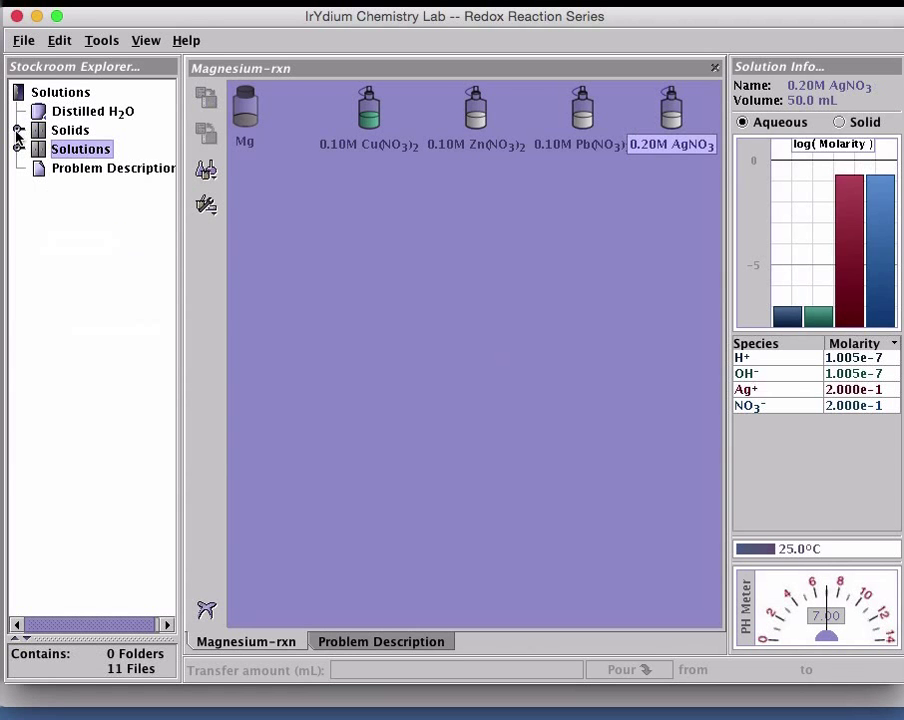
Place a 250mL Erlenmeyer flask on the workbench and duplicate it three times for a total of four flasks
left_click(206, 170)
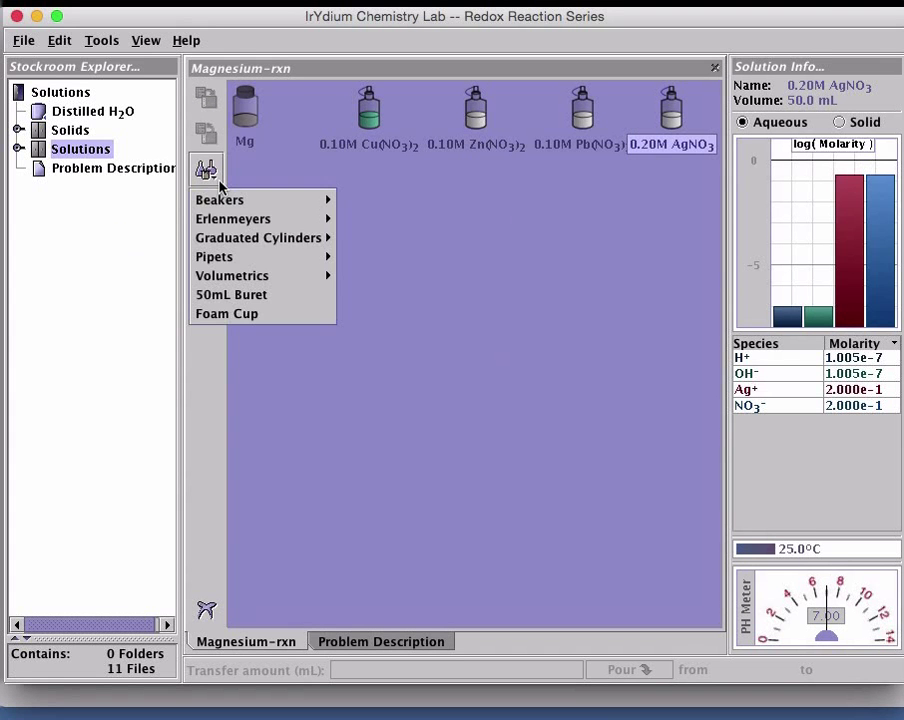
mouse_move(230, 222)
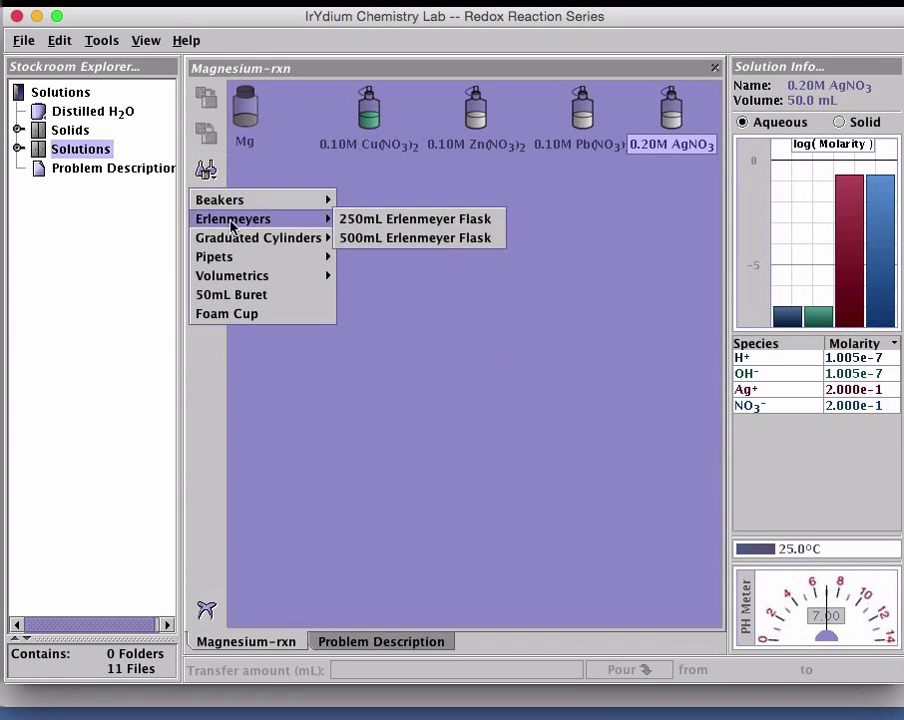
left_click(392, 228)
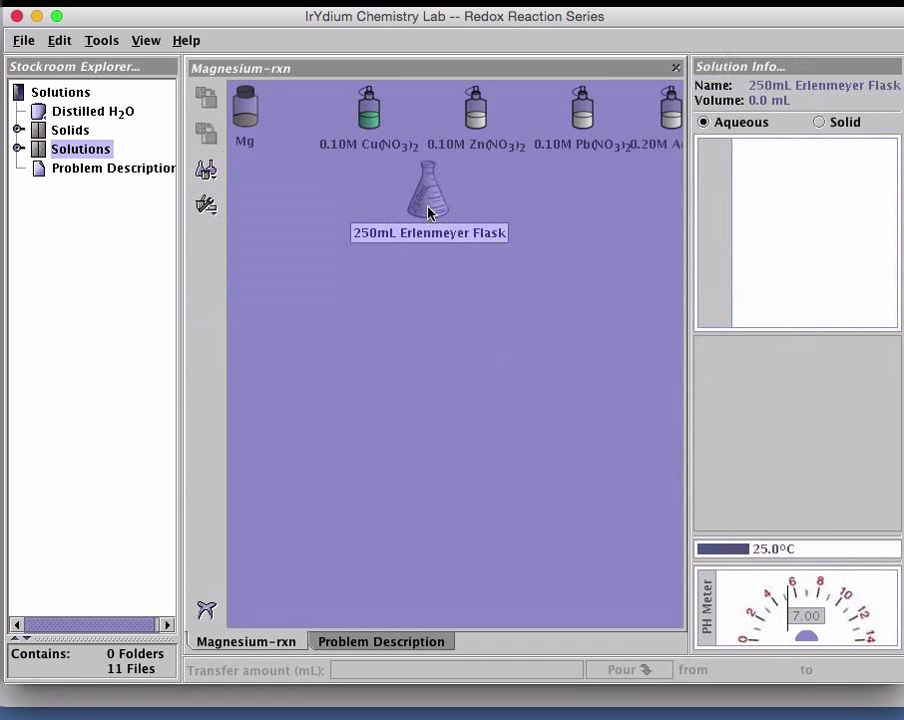
right_click(427, 208)
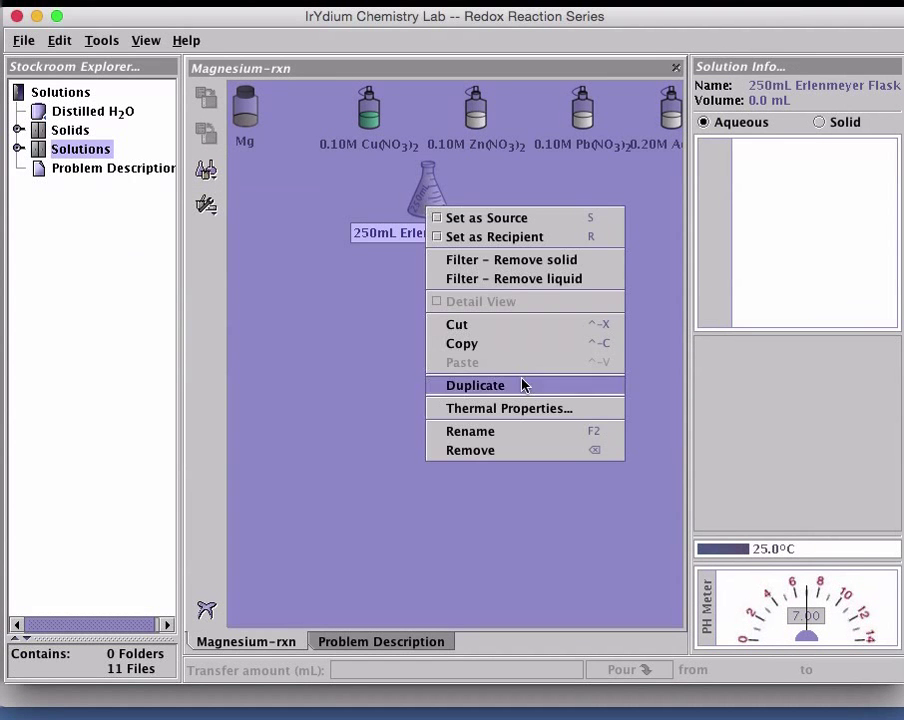
left_click(522, 385)
right_click(419, 207)
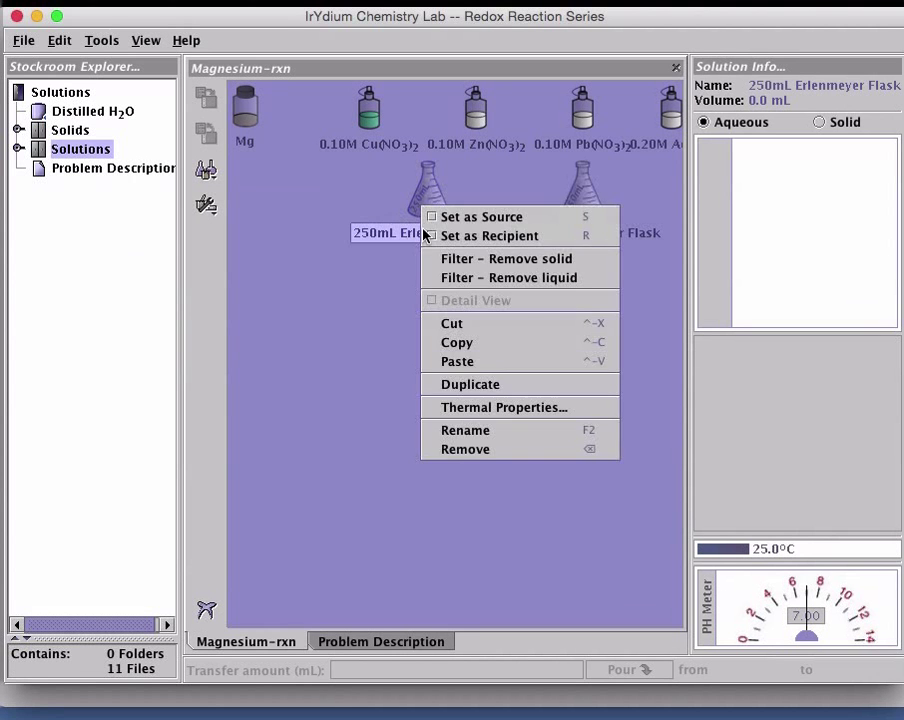
left_click(494, 384)
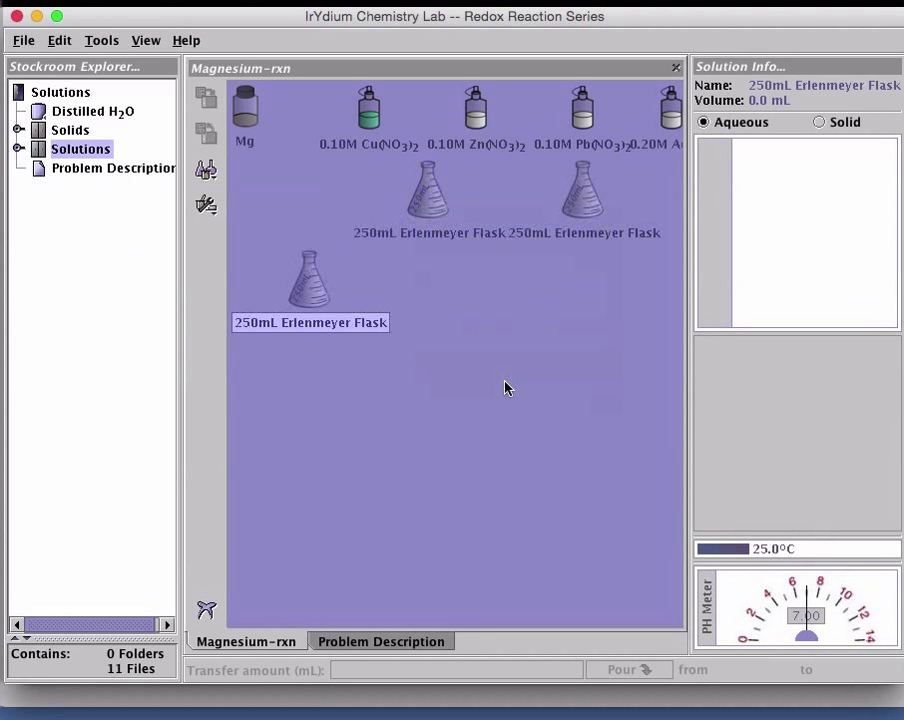
right_click(421, 208)
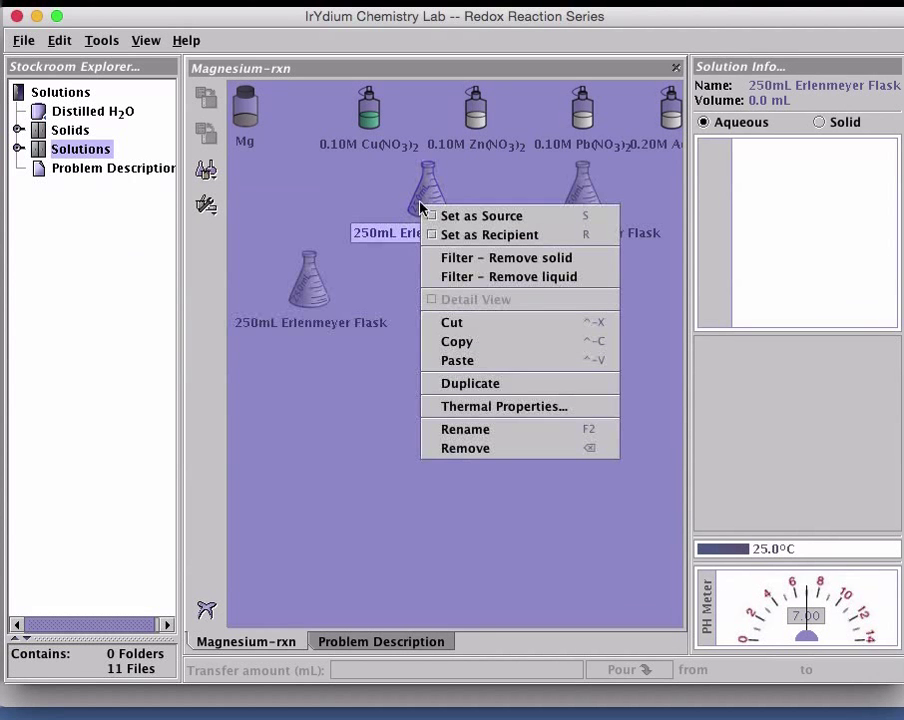
left_click(507, 385)
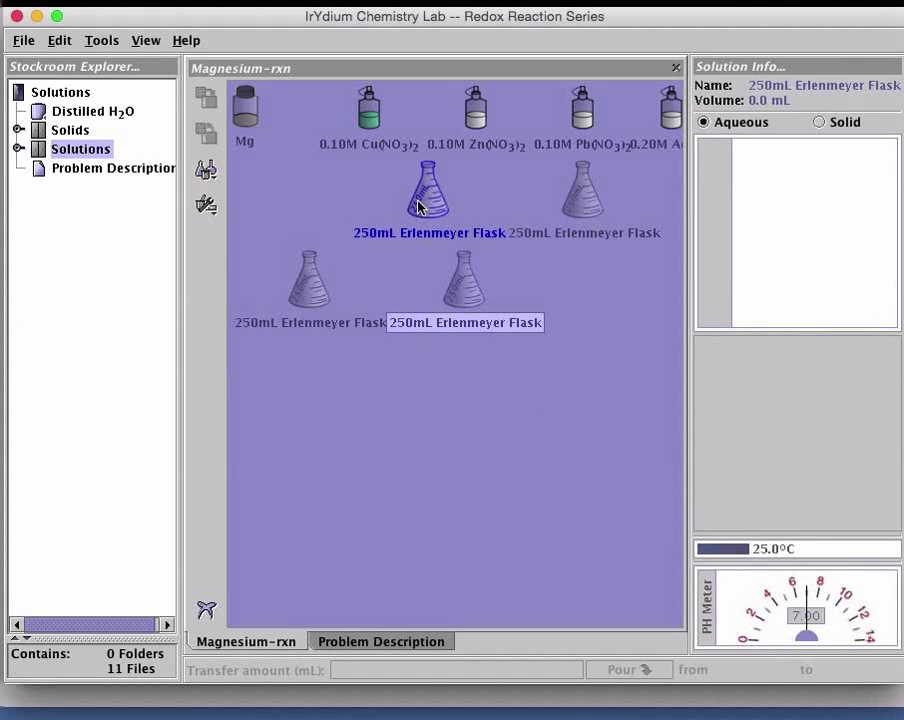
Rename the four flasks Zn, Pb, Ag and Cu, and line each one up below its matching nitrate bottle
left_click(419, 207)
right_click(419, 207)
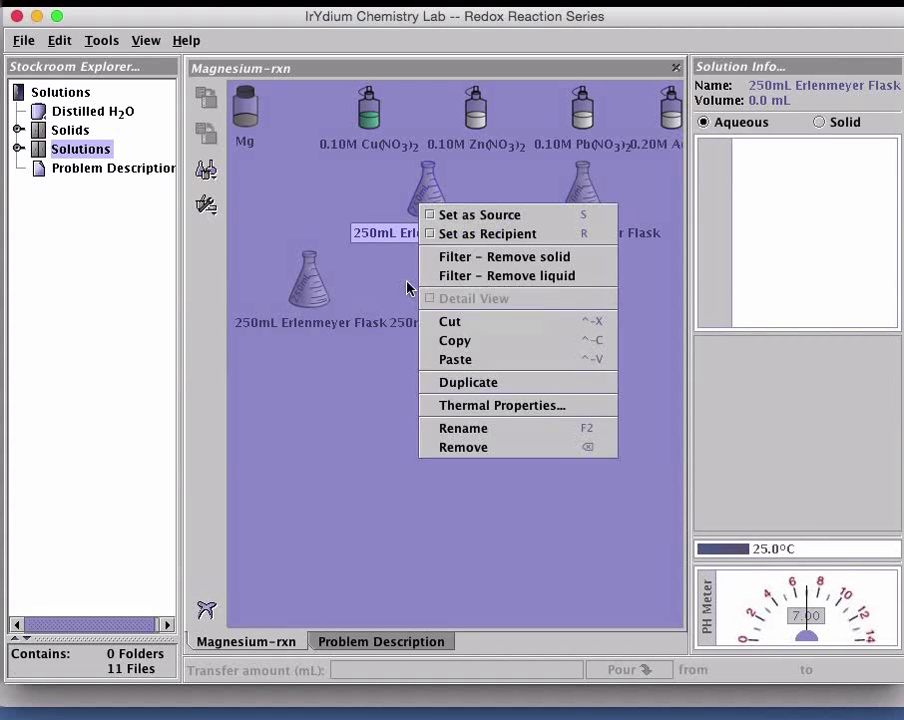
left_click(486, 428)
type("Zn")
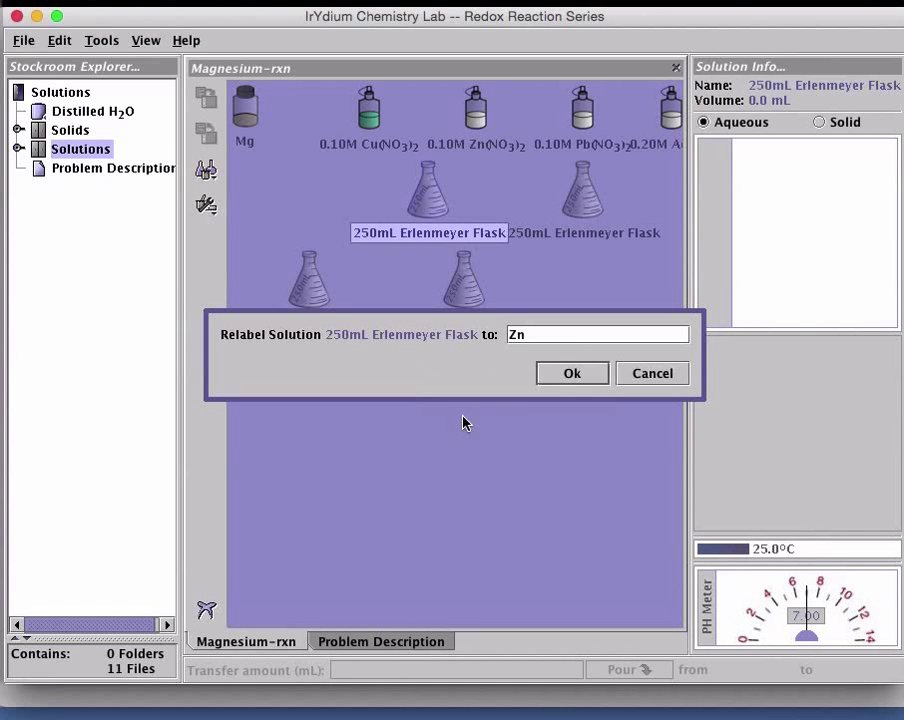
left_click(565, 375)
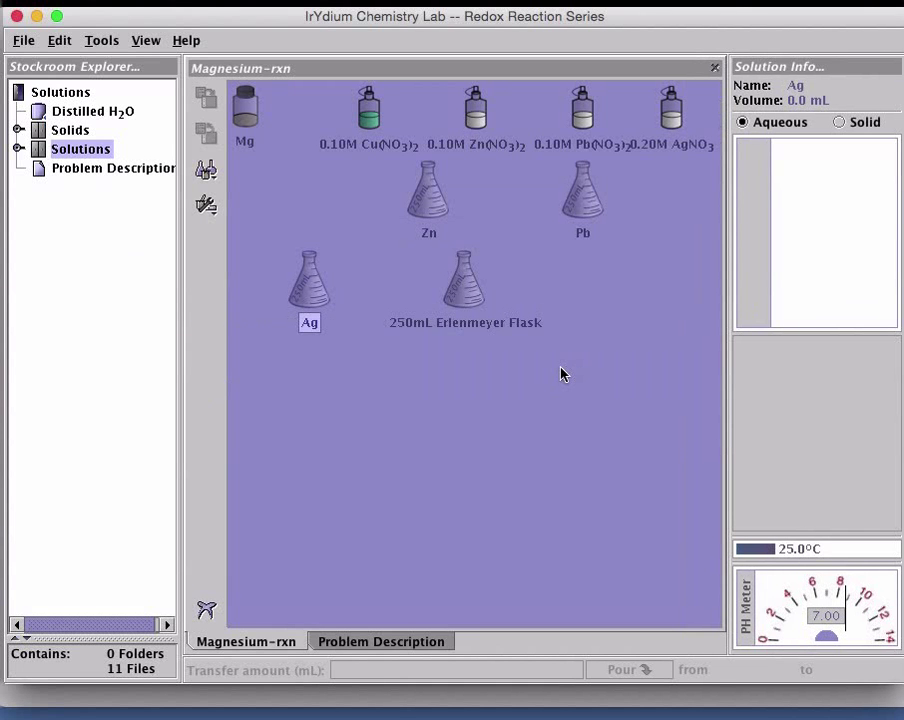
left_click(468, 306)
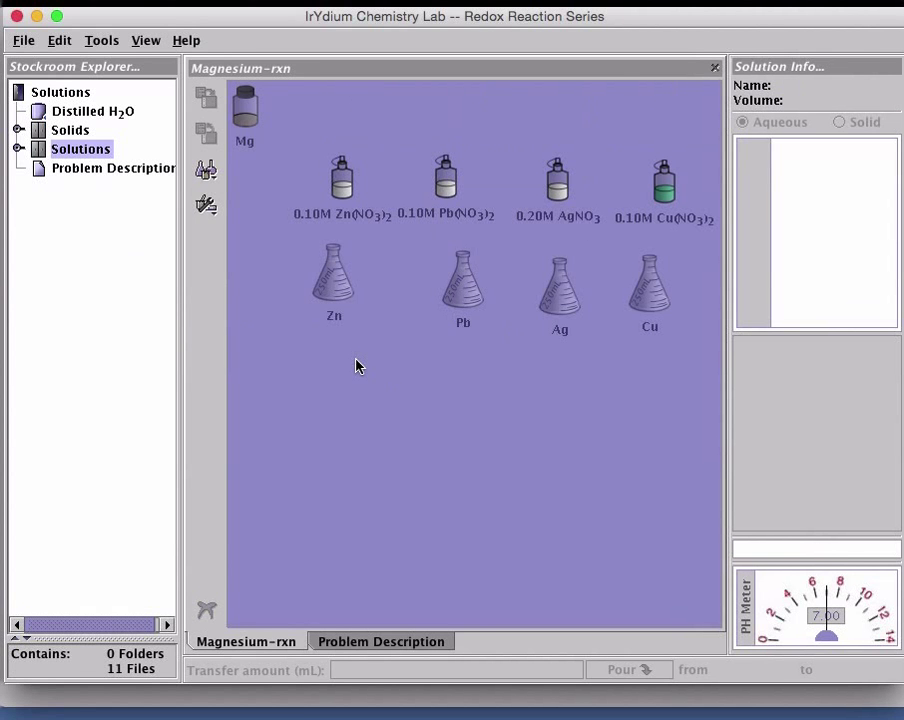
Pour 50 mL of 0.10M Zn(NO3)2 into the Zn flask and 50 mL of 0.10M Pb(NO3)2 into the Pb flask
left_click(342, 190)
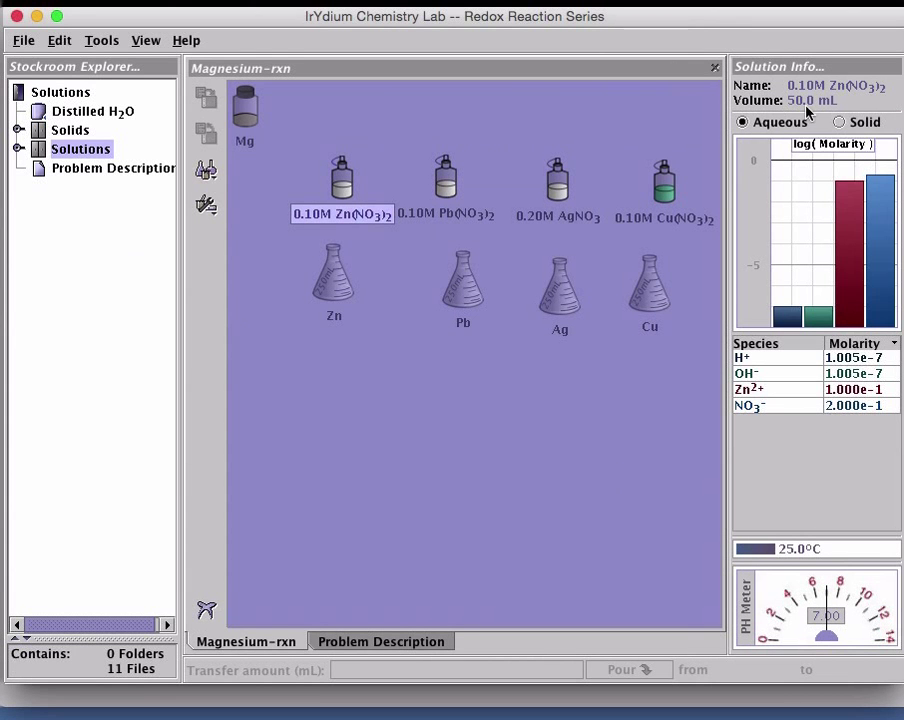
left_click_drag(343, 187, 344, 253)
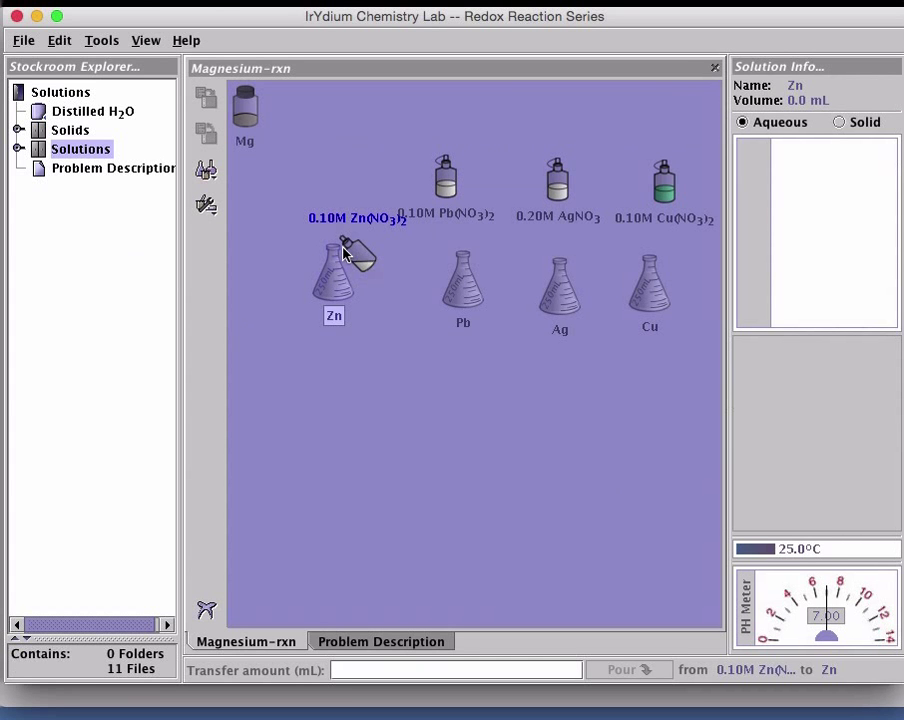
type("50")
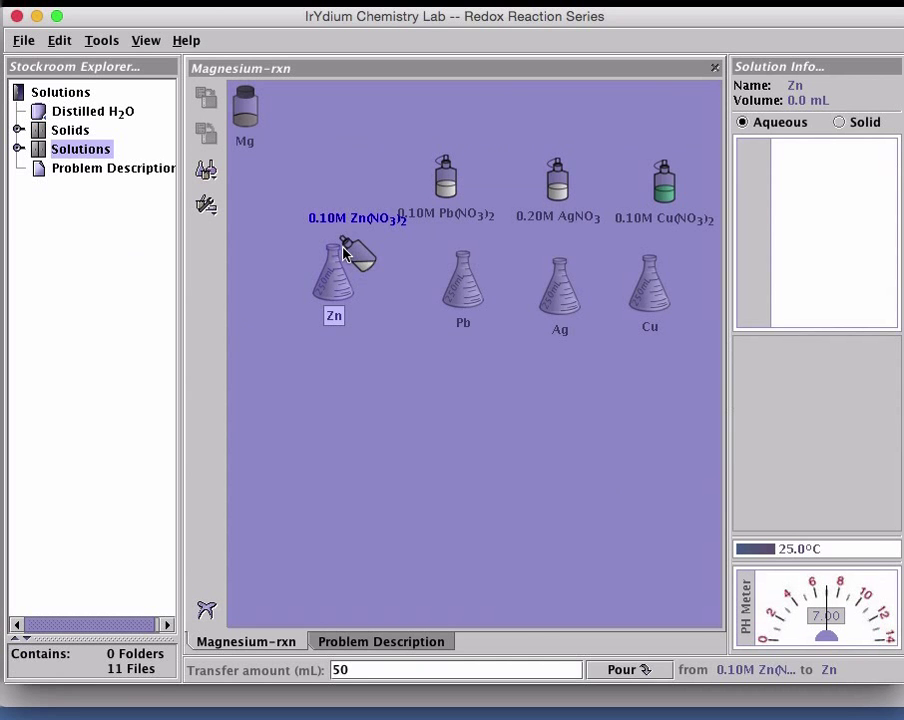
left_click(608, 670)
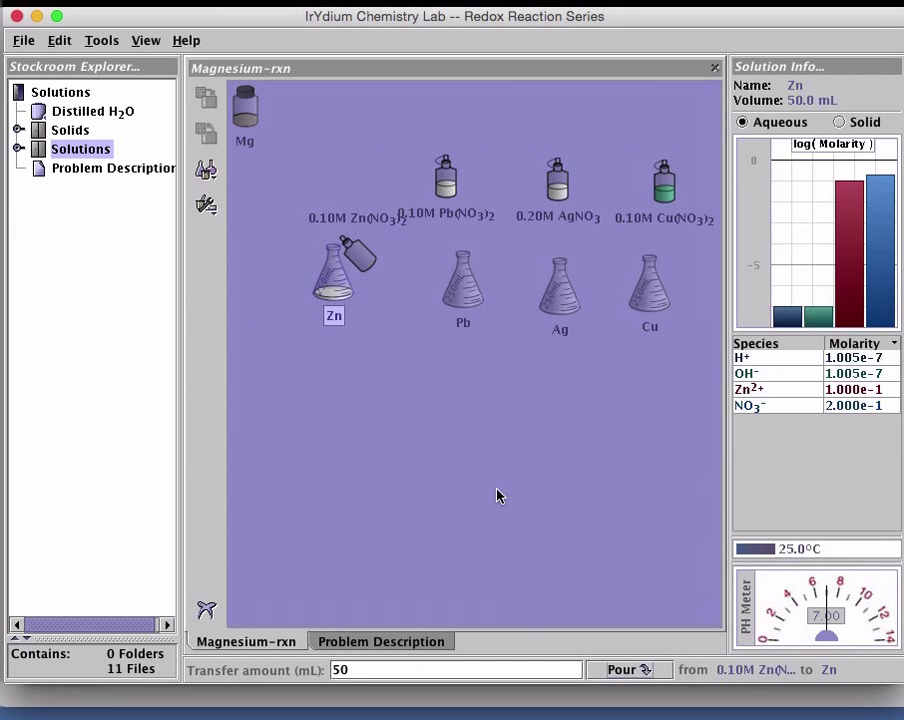
left_click_drag(445, 182, 458, 266)
type("50")
left_click(622, 670)
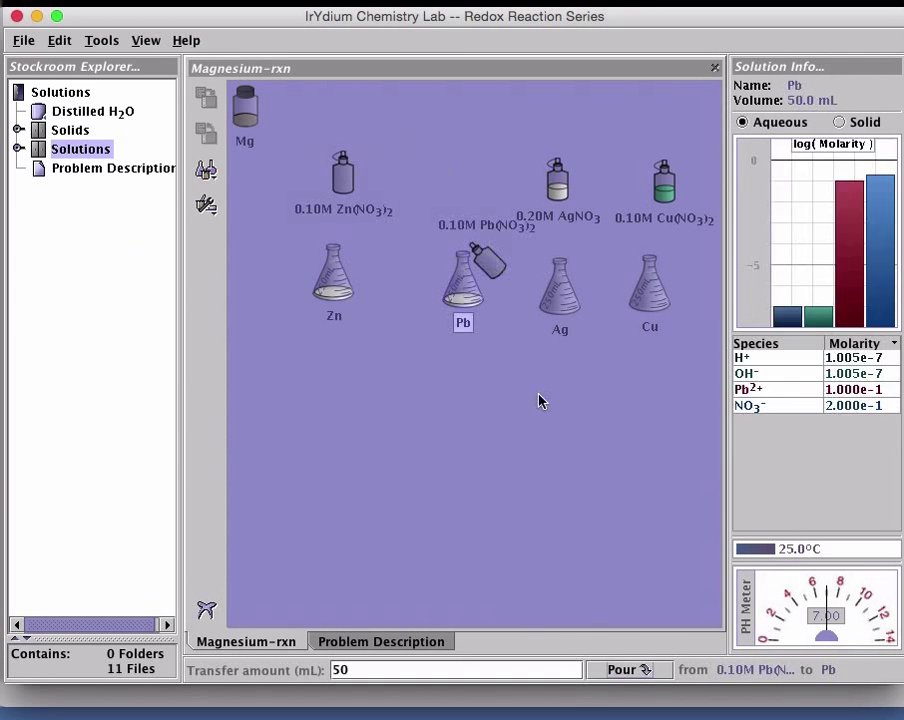
Pour 50 mL of 0.20M AgNO3 into the Ag flask and 50 mL of 0.10M Cu(NO3)2 into the Cu flask
left_click_drag(552, 186, 548, 264)
type("50")
left_click(622, 670)
left_click_drag(663, 182, 634, 278)
type("50")
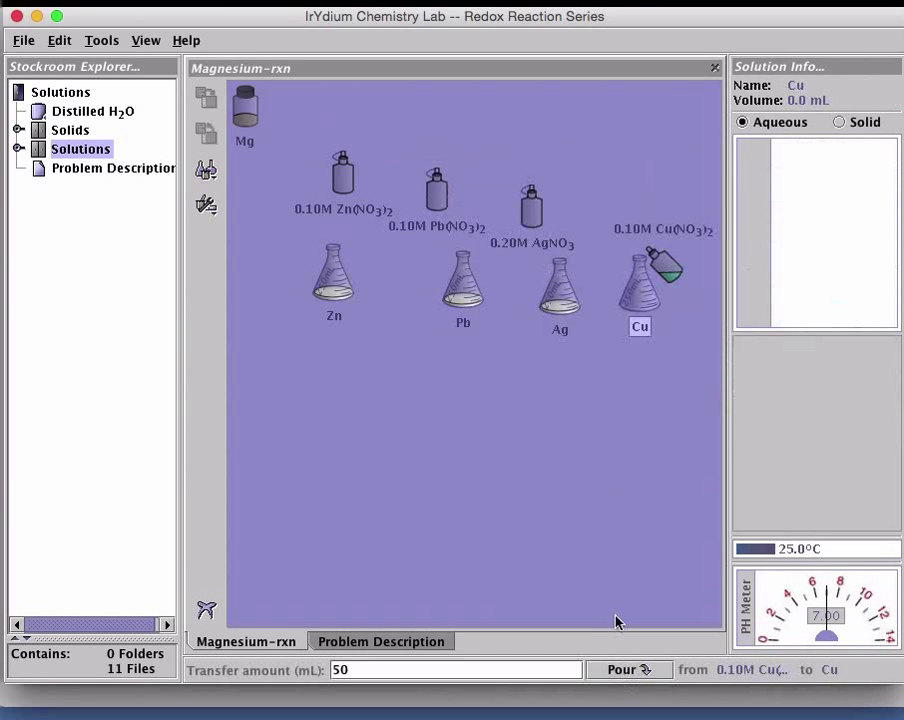
left_click(622, 670)
Move the four emptied nitrate bottles up into a row beside the Mg bottle, clear of the flasks
left_click(342, 176)
left_click(434, 190)
left_click_drag(558, 229, 551, 165)
left_click_drag(662, 264, 611, 133)
Examine the starting aqueous species and molarities in the Zn, Pb, Ag and Cu flasks
left_click(335, 300)
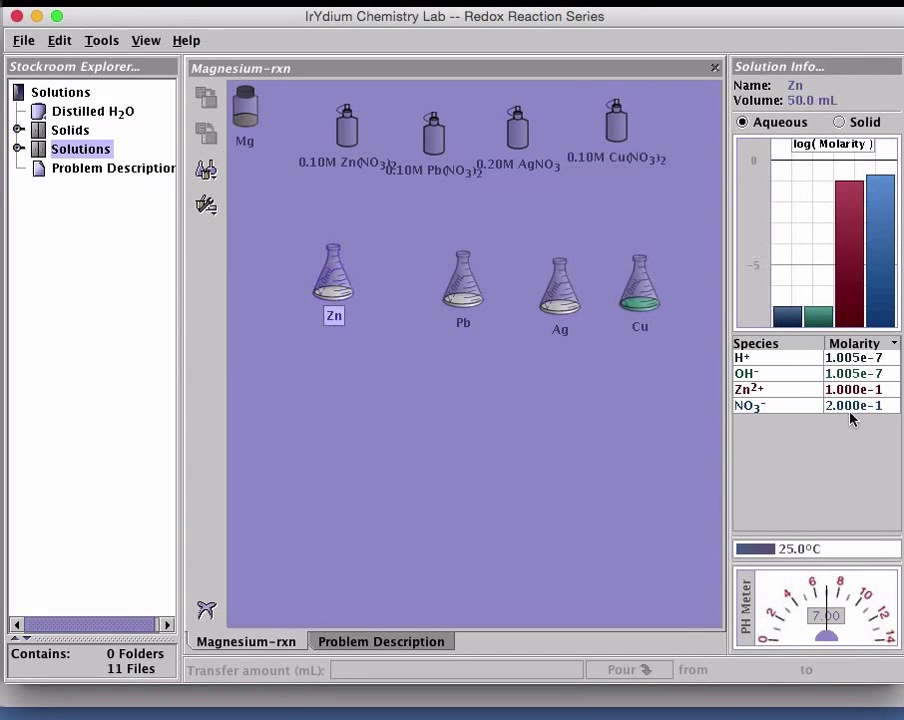
left_click(462, 285)
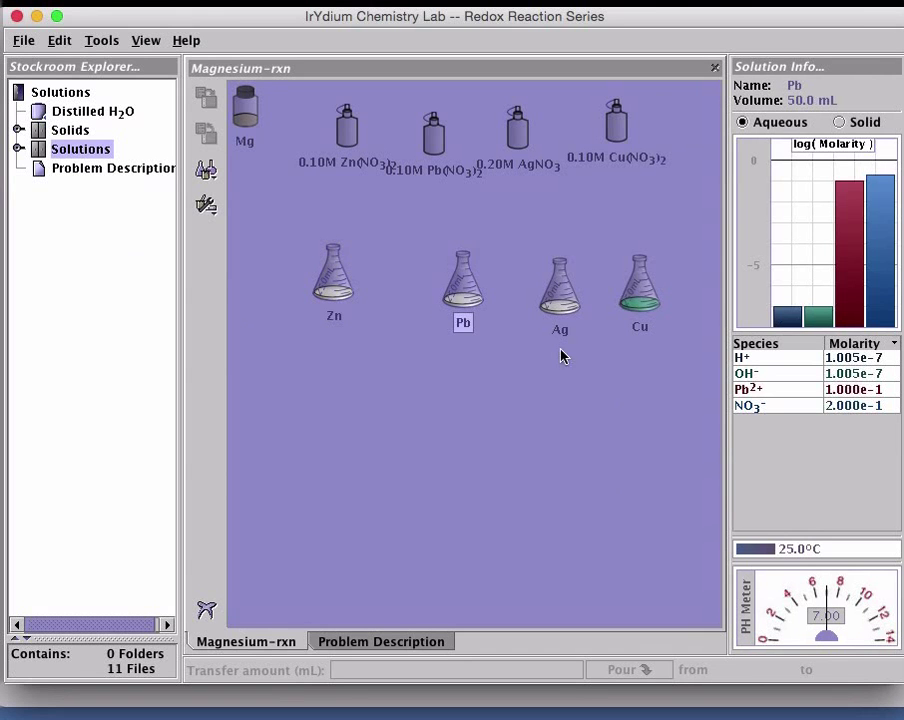
left_click(562, 299)
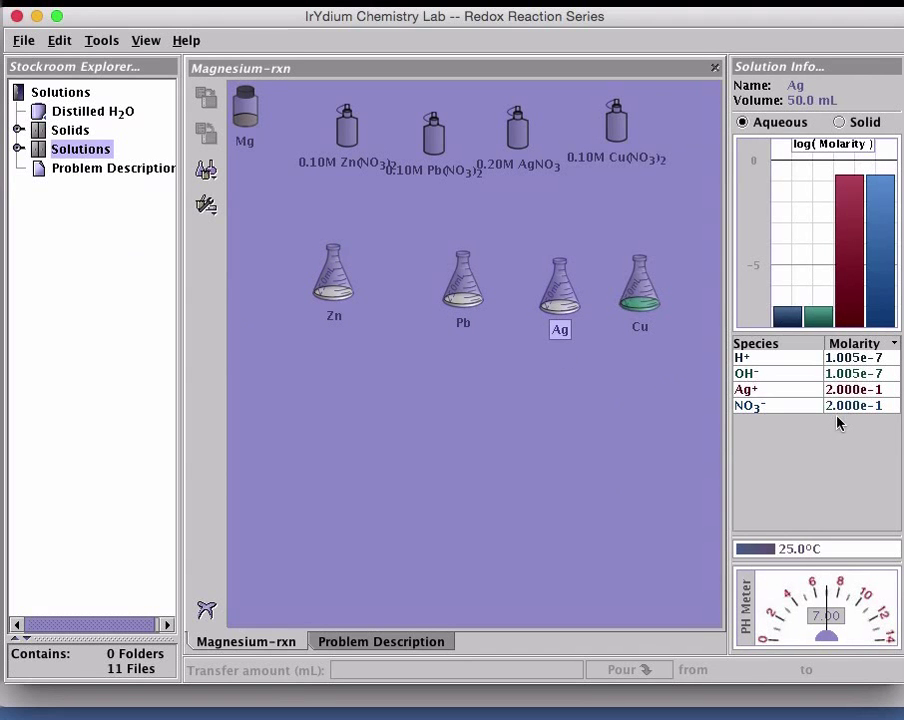
left_click(630, 292)
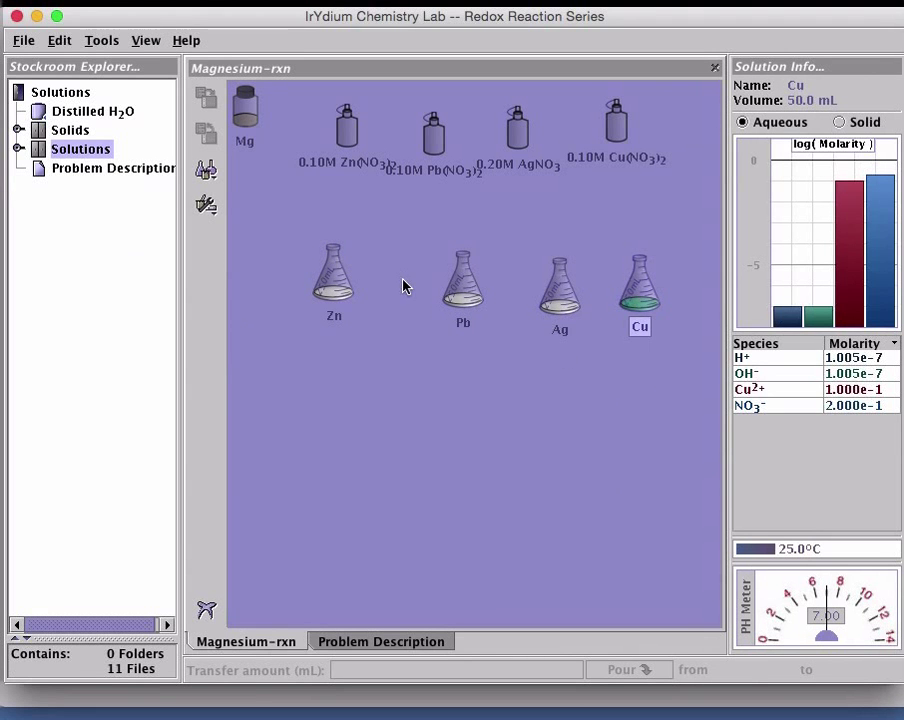
Transfer 1 g of Mg into each of the Zn, Pb, Ag and Cu flasks and return the Mg bottle to its place
left_click_drag(244, 112, 352, 250)
type("1")
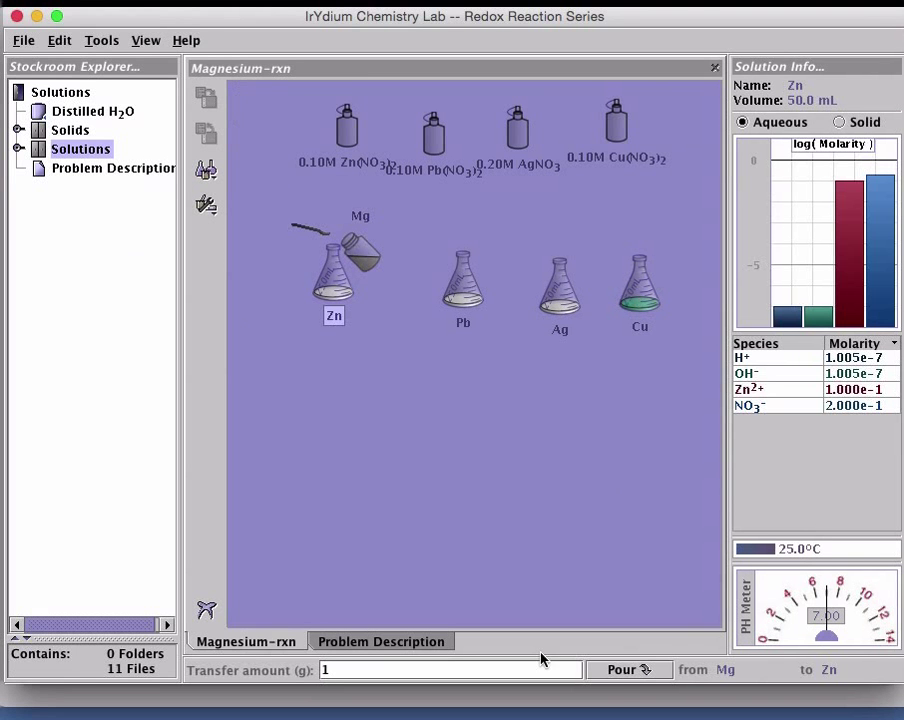
left_click(614, 670)
left_click_drag(352, 252, 248, 130)
type("1")
left_click(603, 671)
left_click(604, 666)
left_click(622, 669)
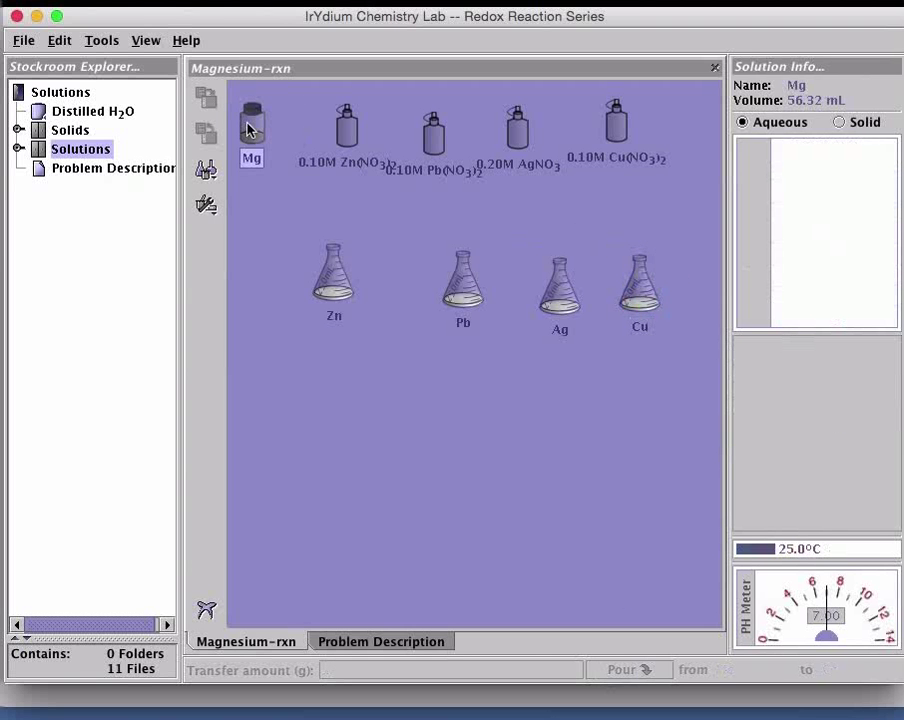
Examine the Cu flask's aqueous molarities and solid masses, and the Zn flask's solid masses, after the magnesium addition
left_click(642, 308)
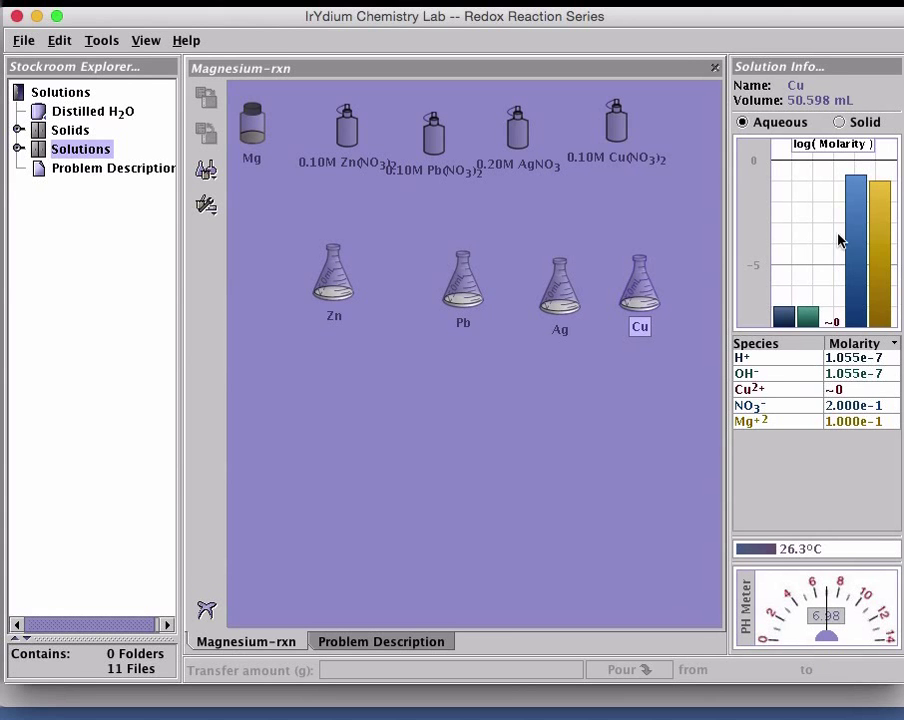
left_click(839, 122)
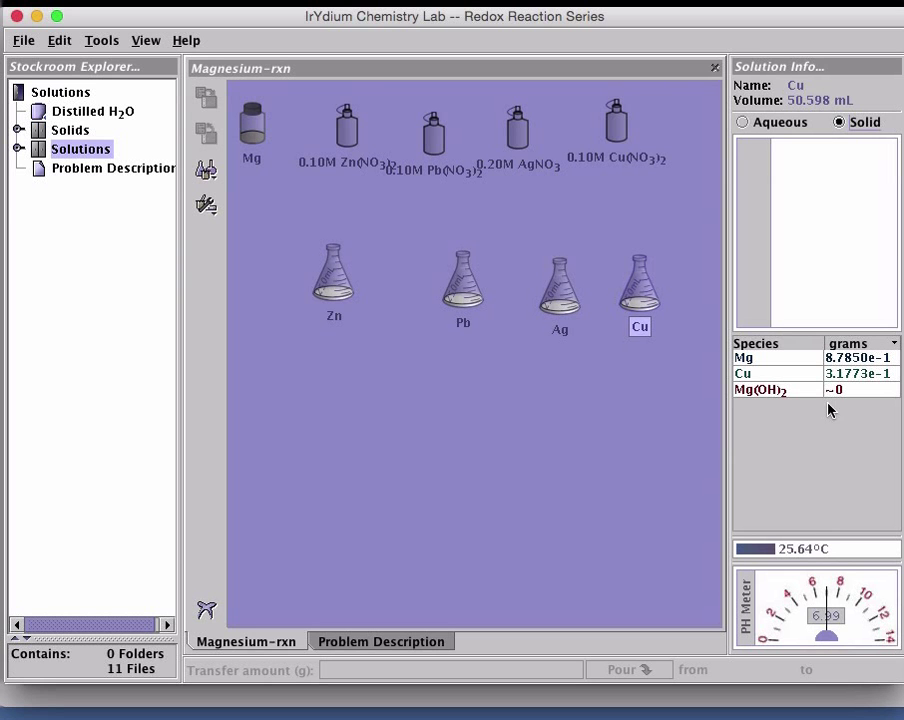
left_click(335, 262)
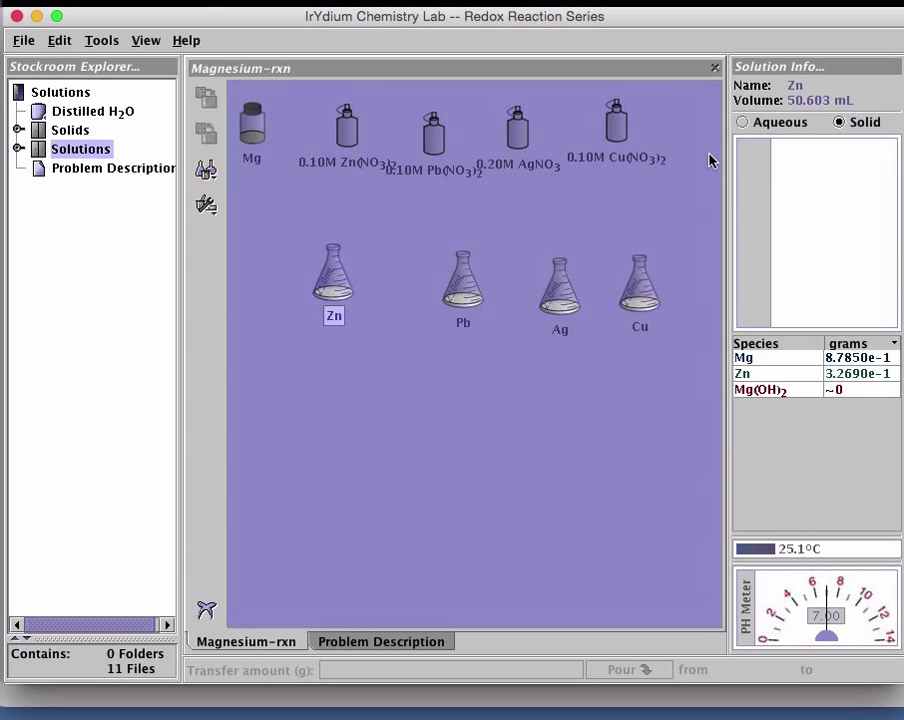
Examine the aqueous molarities and solid masses in the Zn, Pb and Ag flasks after the magnesium addition
left_click(742, 123)
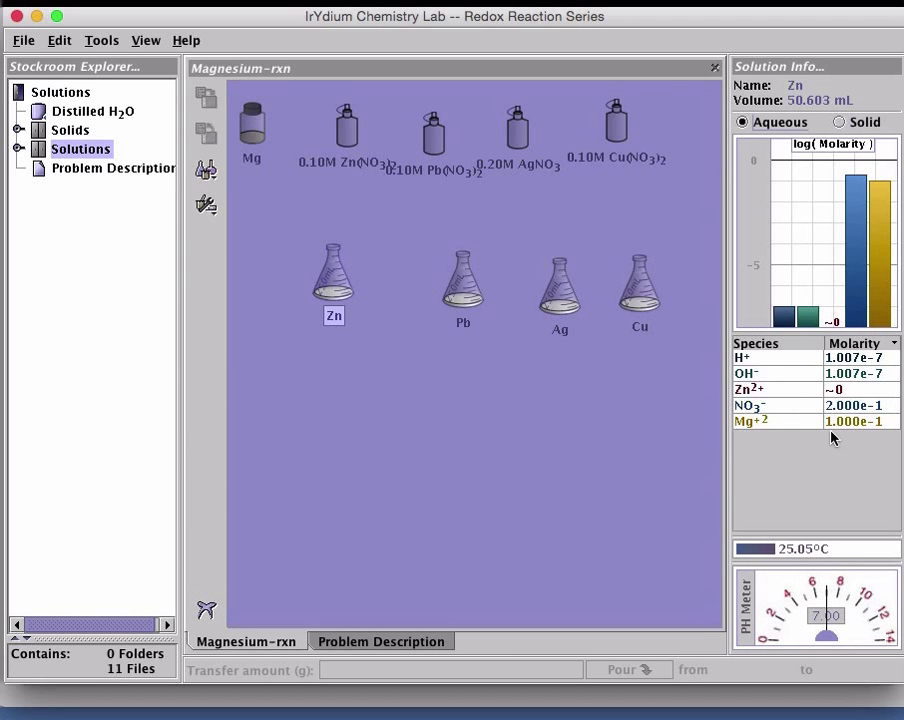
left_click(839, 122)
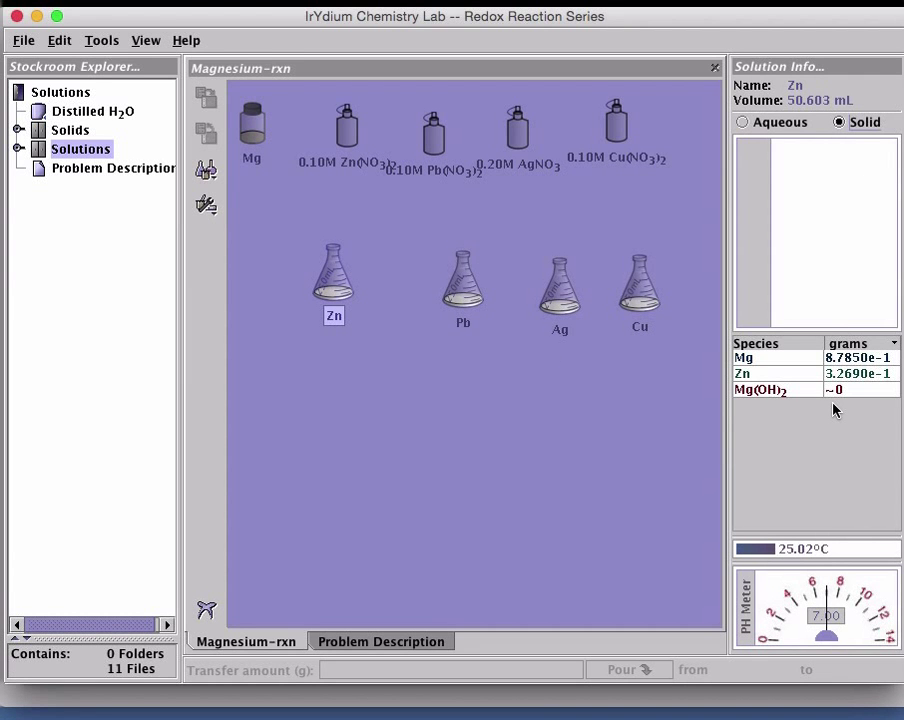
left_click(470, 295)
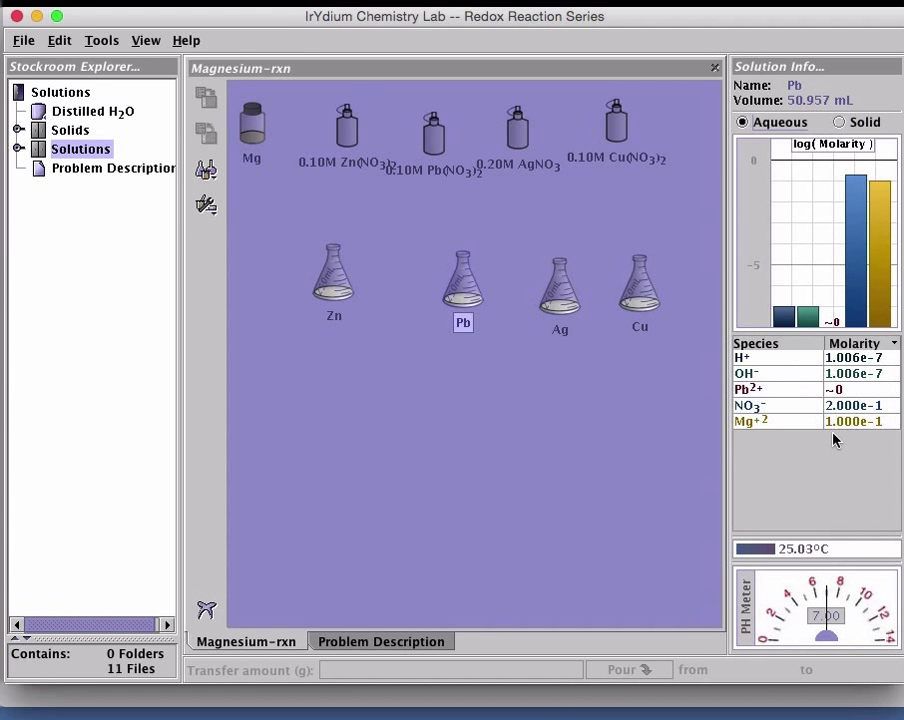
left_click(839, 122)
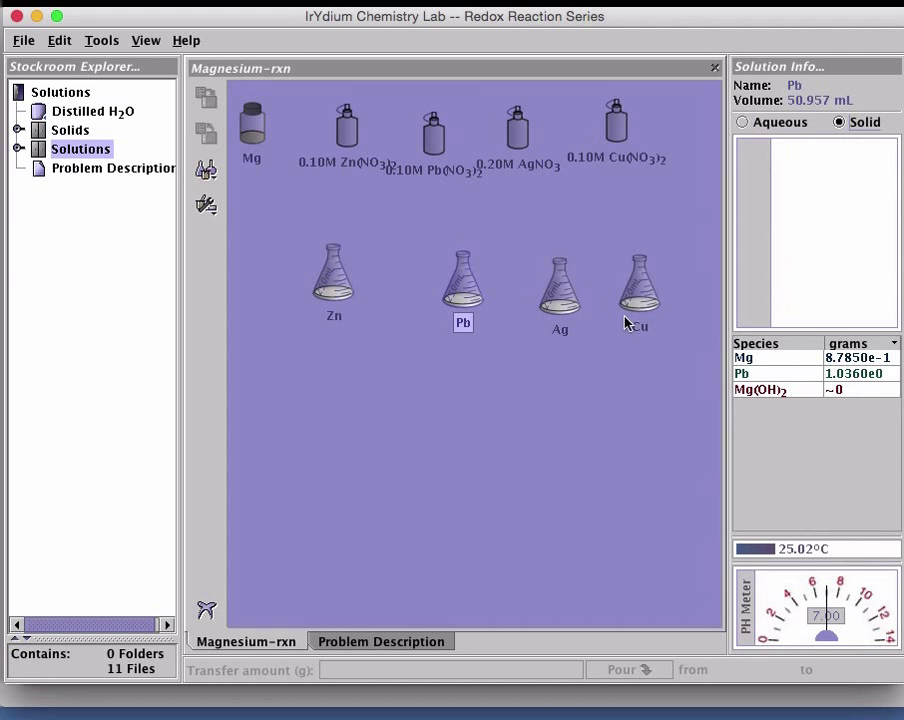
left_click(566, 308)
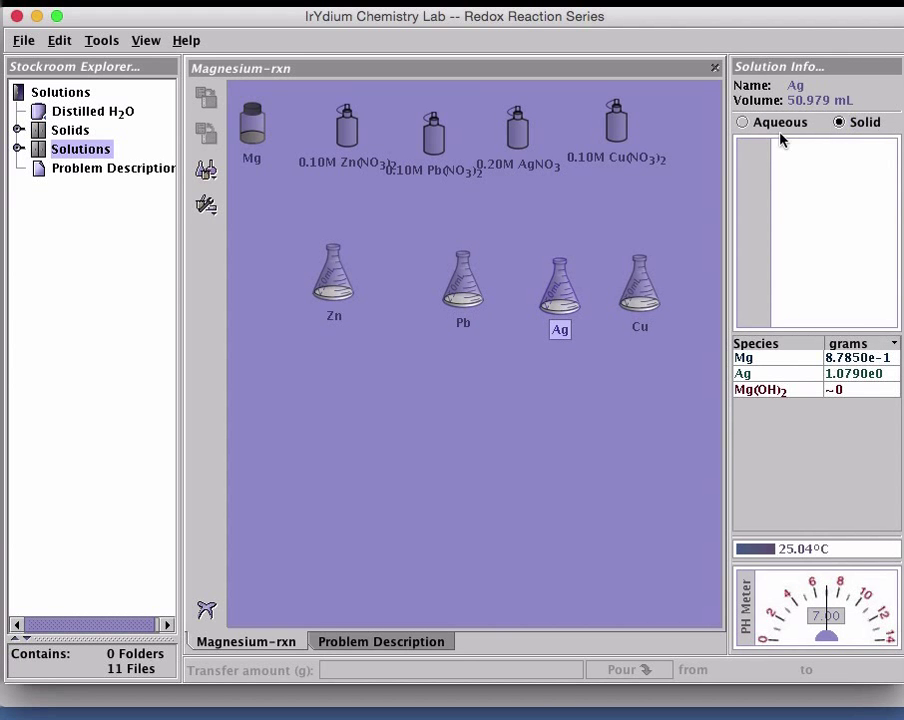
left_click(745, 122)
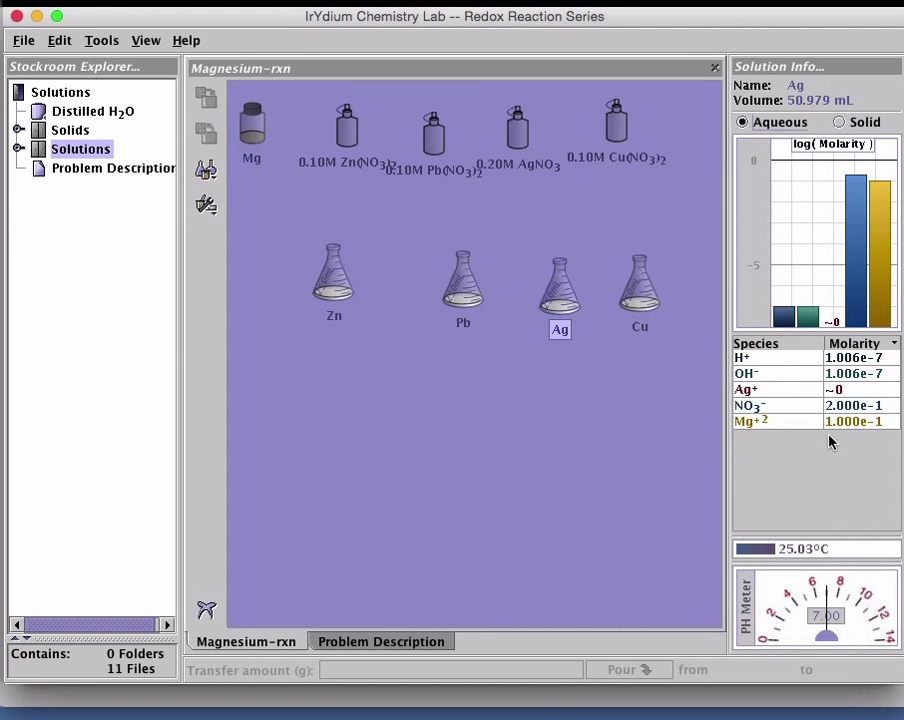
left_click(840, 122)
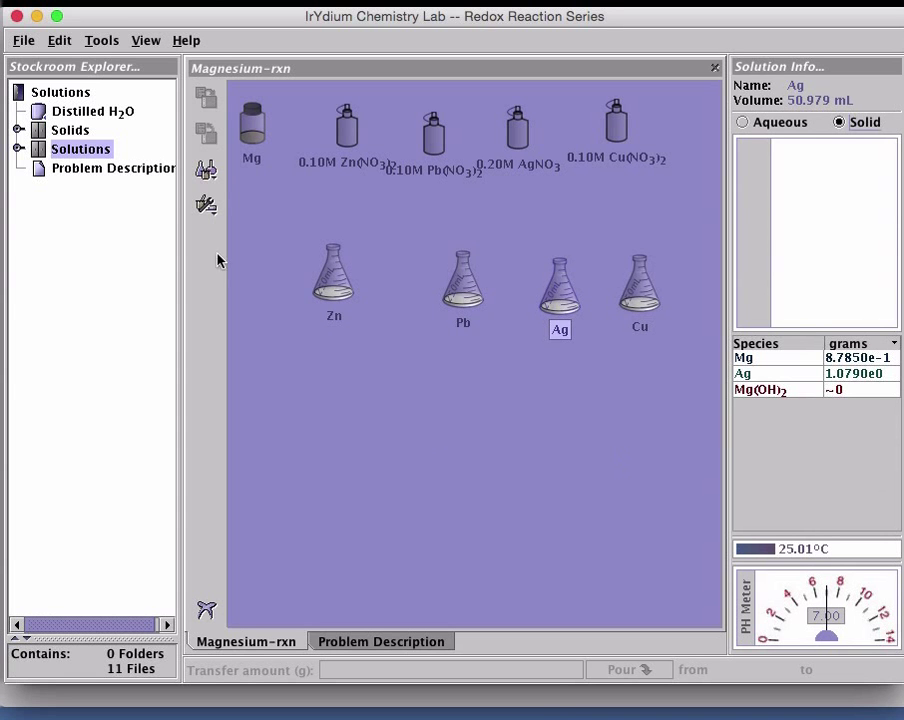
Create a new workbench and rename it Zinc-rxn
left_click(24, 40)
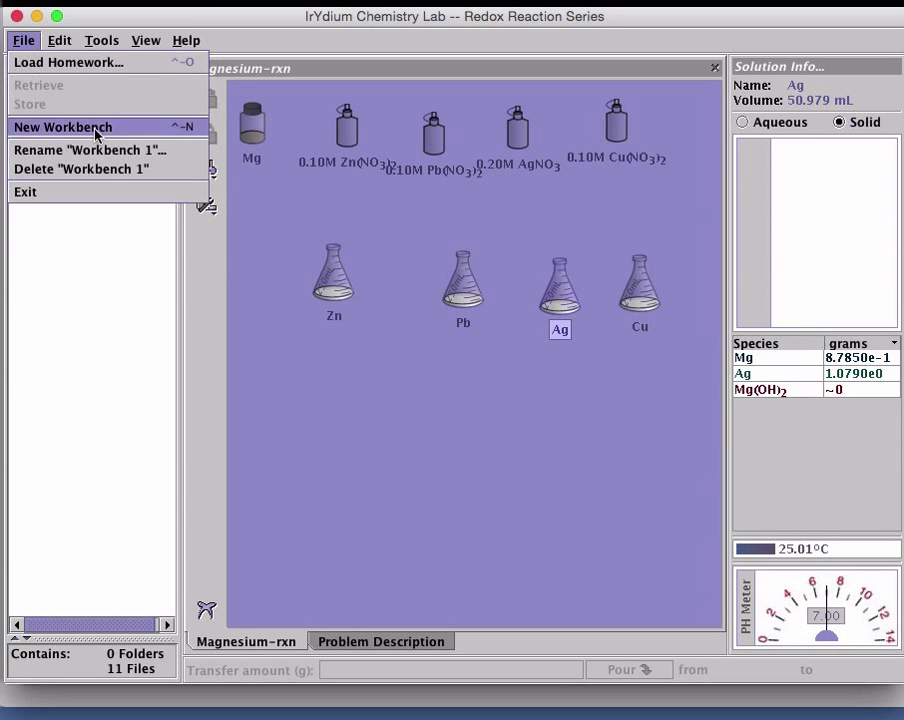
left_click(126, 135)
right_click(482, 644)
left_click(552, 656)
type("Zinc-rxn")
left_click(493, 382)
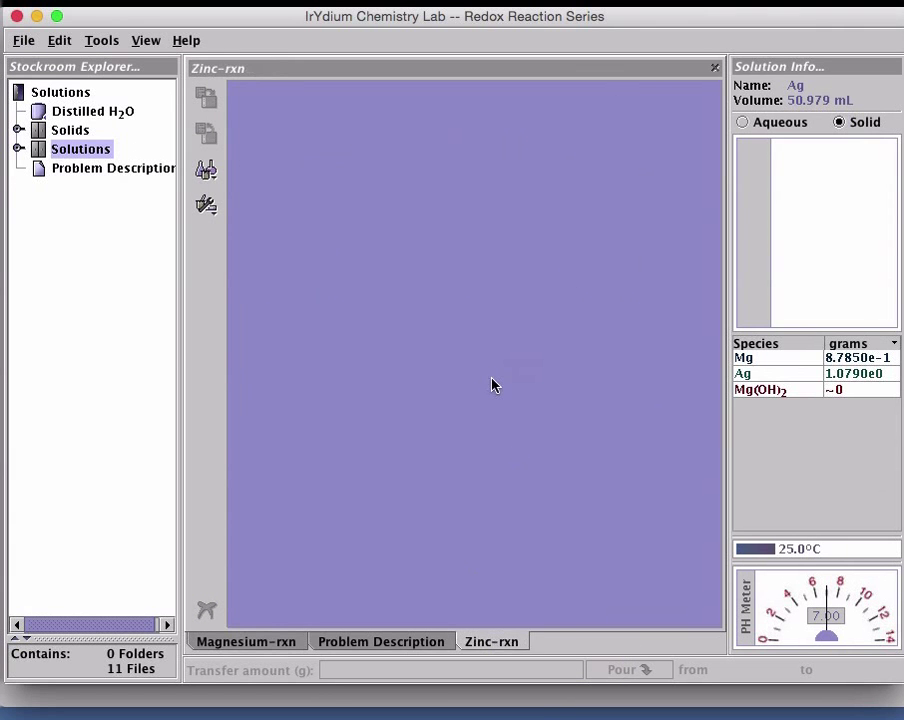
Place the solid Zn bottle from the stockroom on the Zinc-rxn workbench
left_click(40, 131)
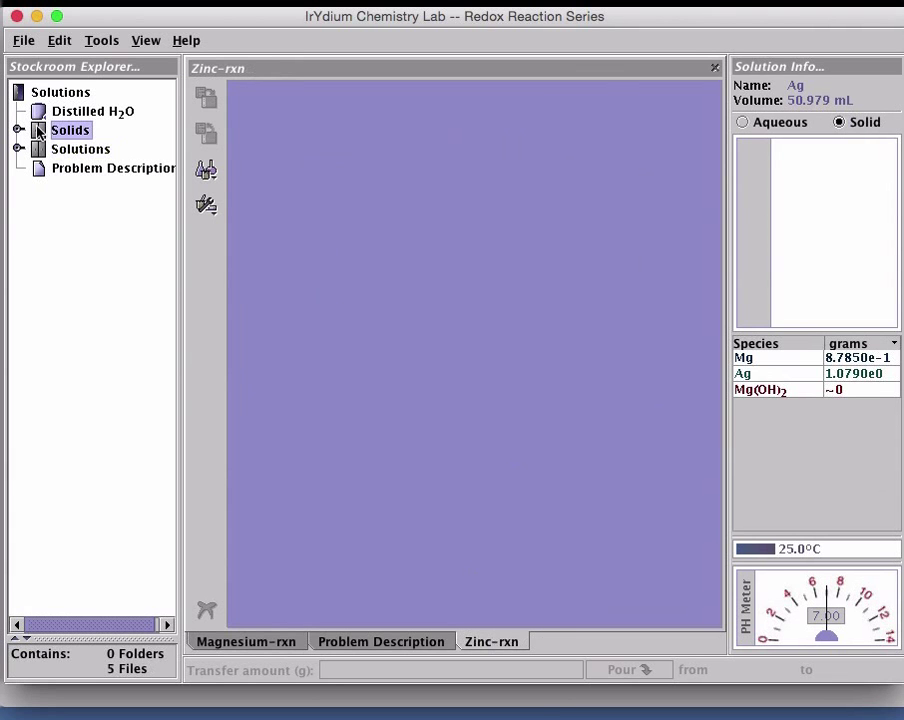
double_click(40, 131)
double_click(57, 188)
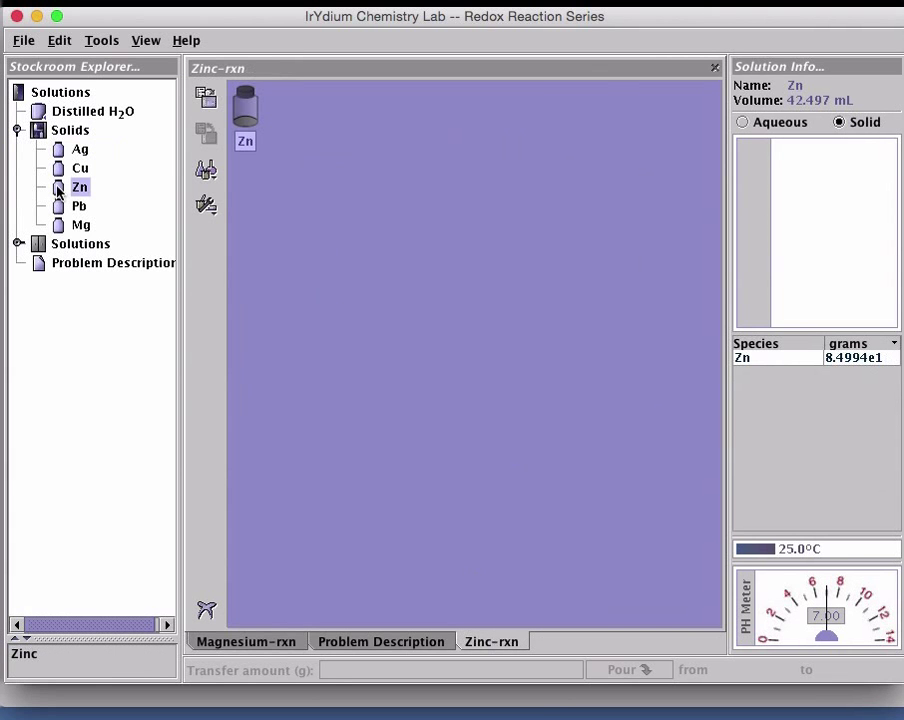
Add the 0.10M Cu(NO3)2, Mg(NO3)2 and Pb(NO3)2 and the 0.20M AgNO3 bottles to the workbench and collapse the stockroom folders
double_click(37, 249)
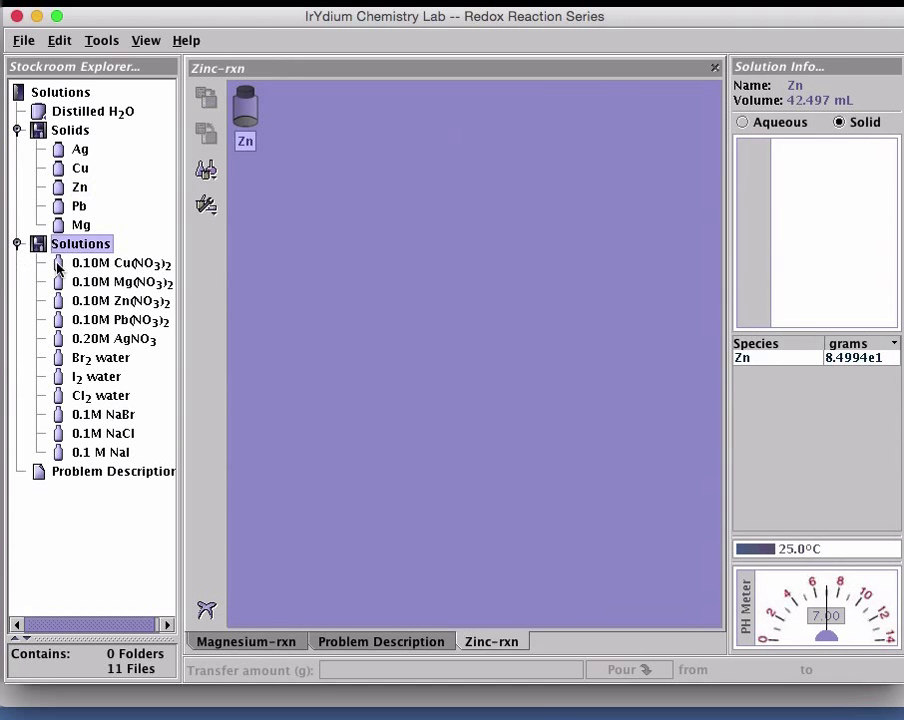
double_click(58, 267)
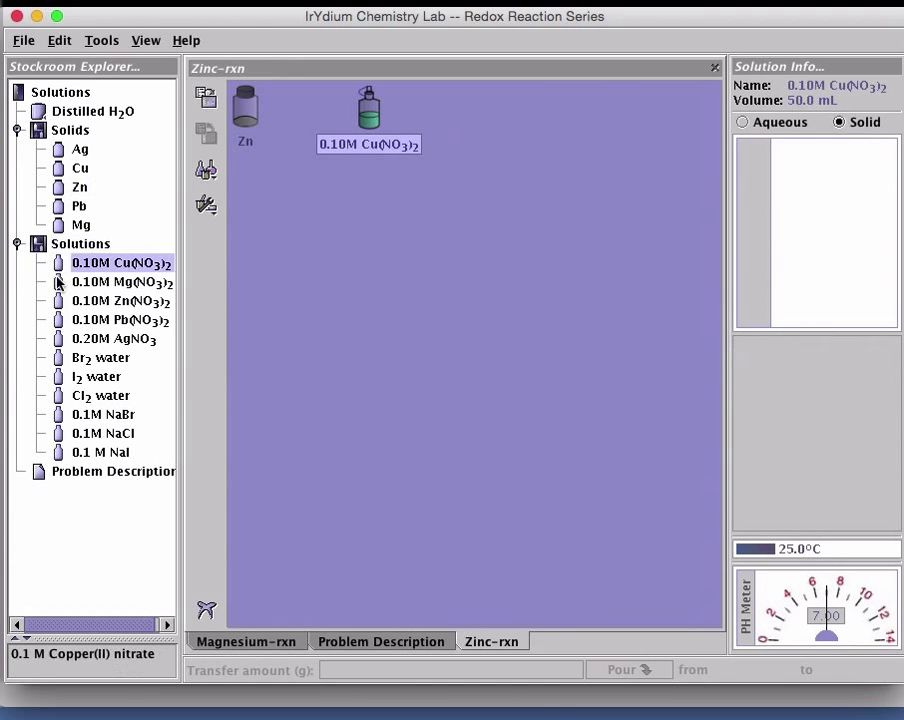
double_click(59, 286)
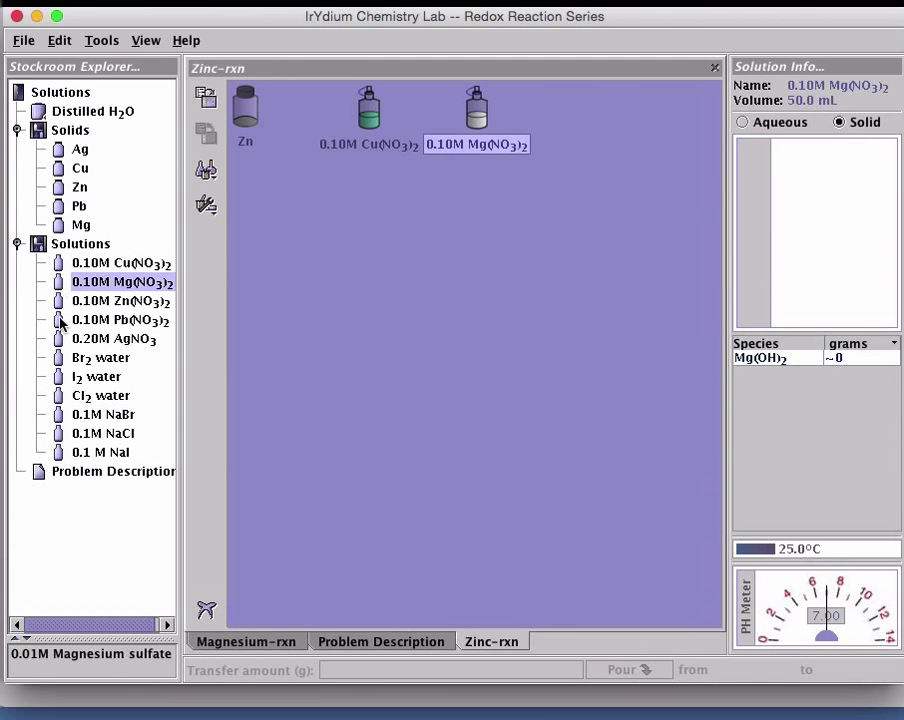
double_click(61, 322)
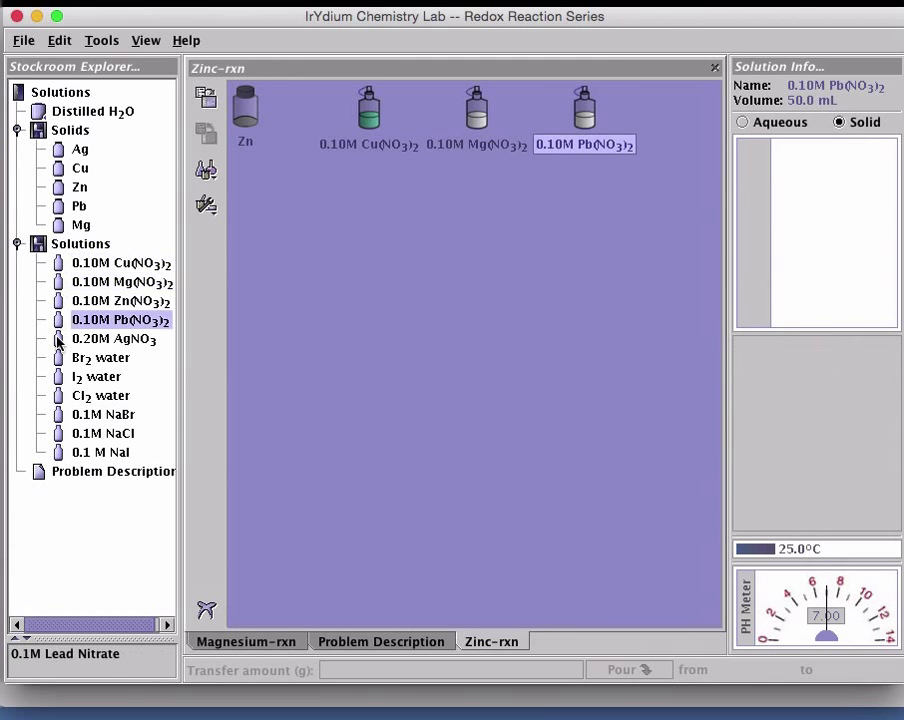
double_click(58, 340)
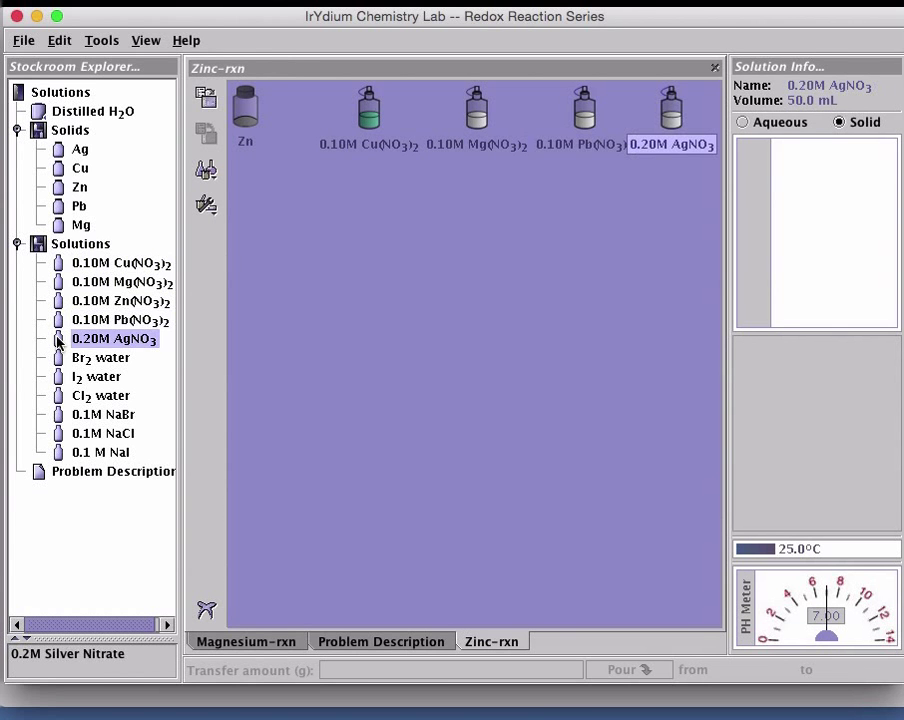
left_click(17, 243)
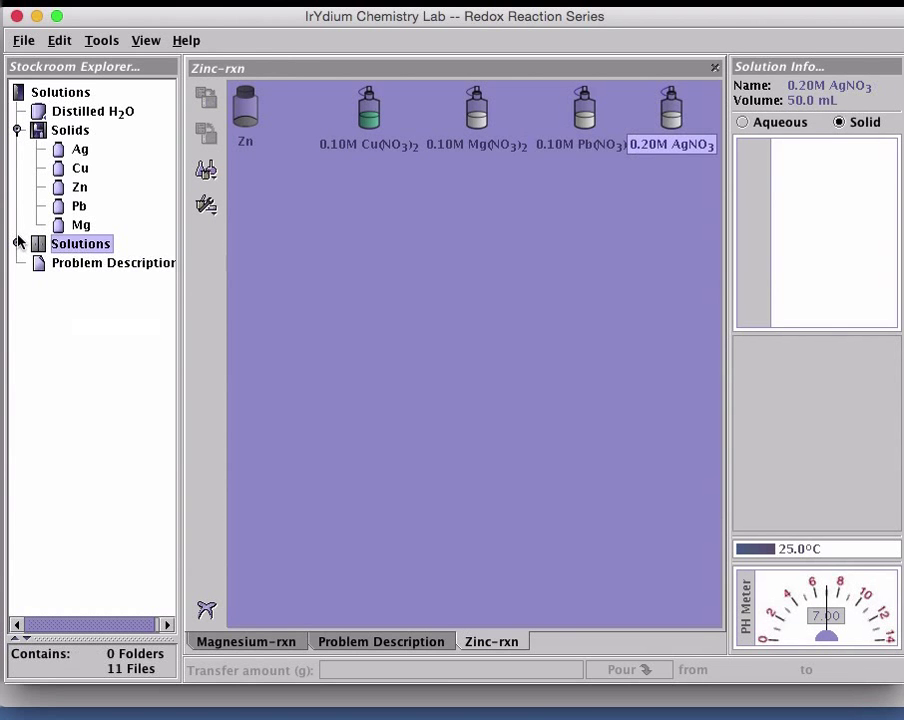
left_click(17, 132)
Add four 250mL Erlenmeyer flasks to the Zinc-rxn workbench
left_click(206, 171)
mouse_move(250, 222)
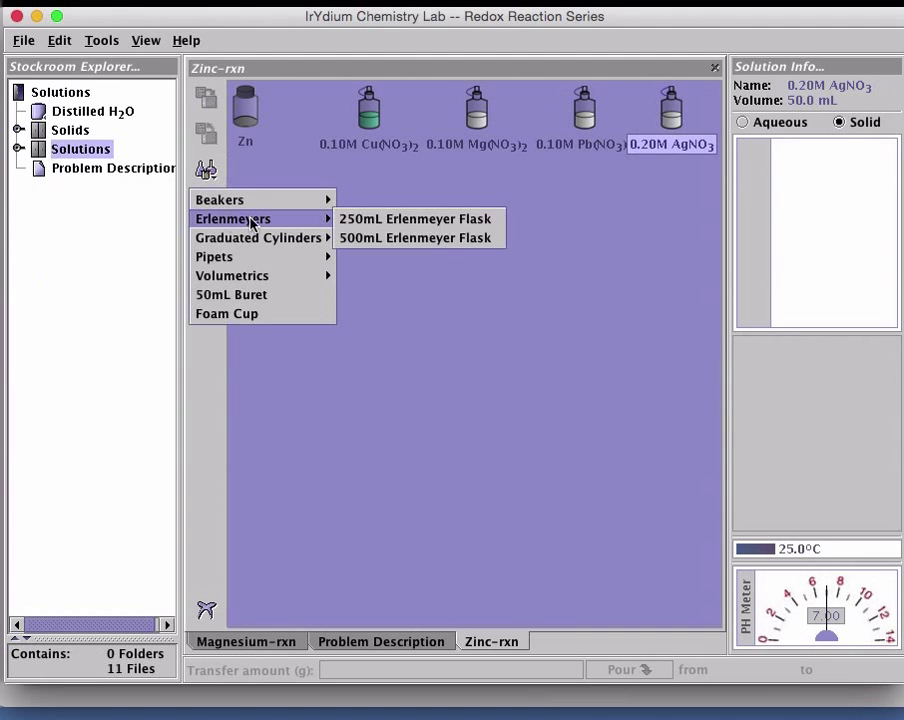
left_click(402, 221)
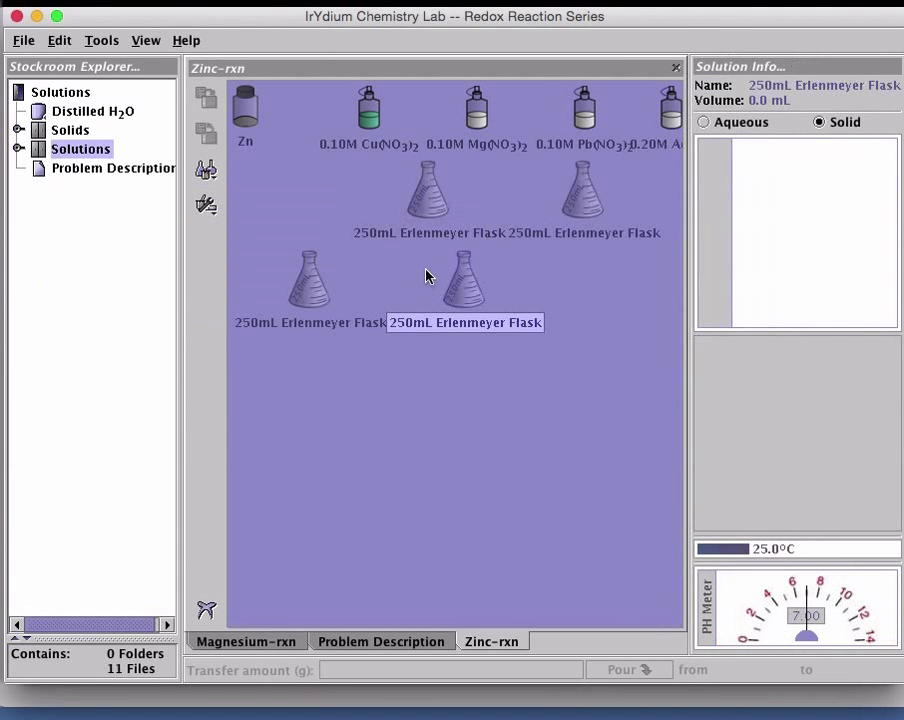
Relabel the four flasks Mg, Pb, Cu and Ag and line each one up beneath its matching nitrate bottle
left_click(420, 208)
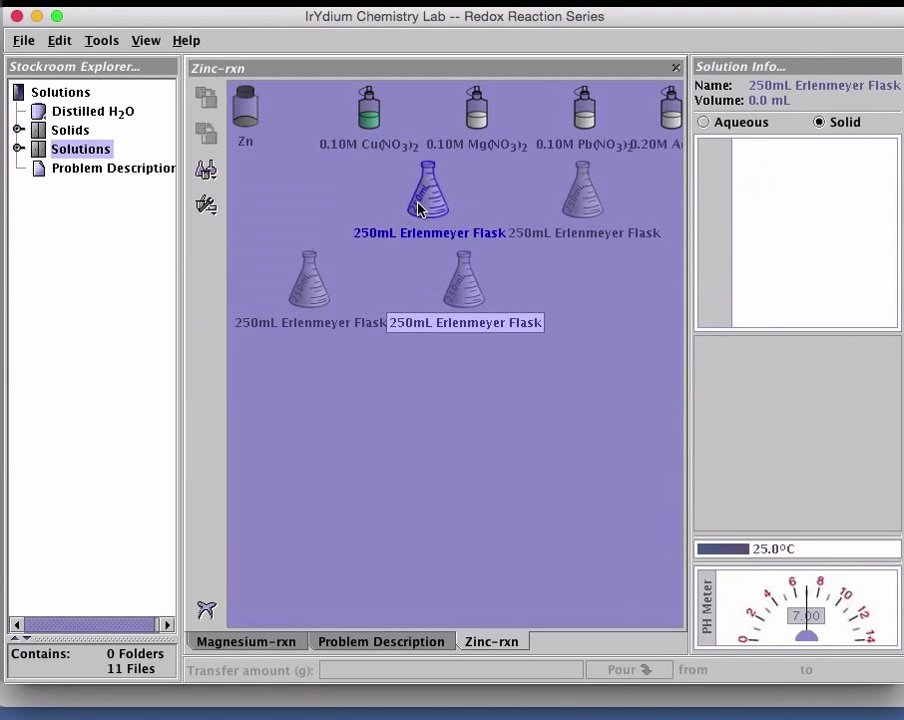
right_click(420, 210)
left_click(485, 430)
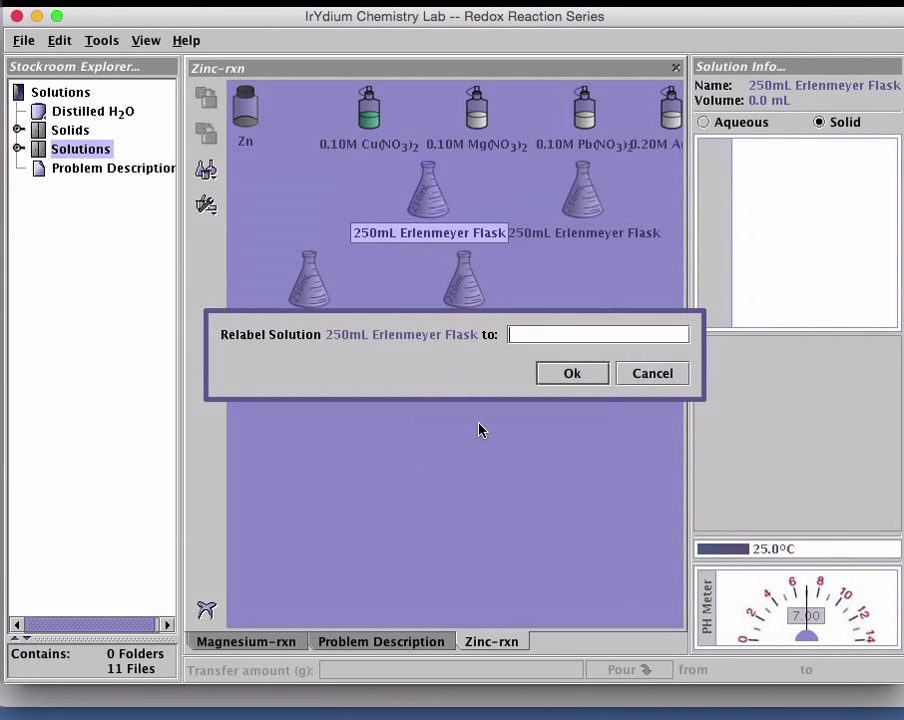
type("Mg")
left_click(562, 374)
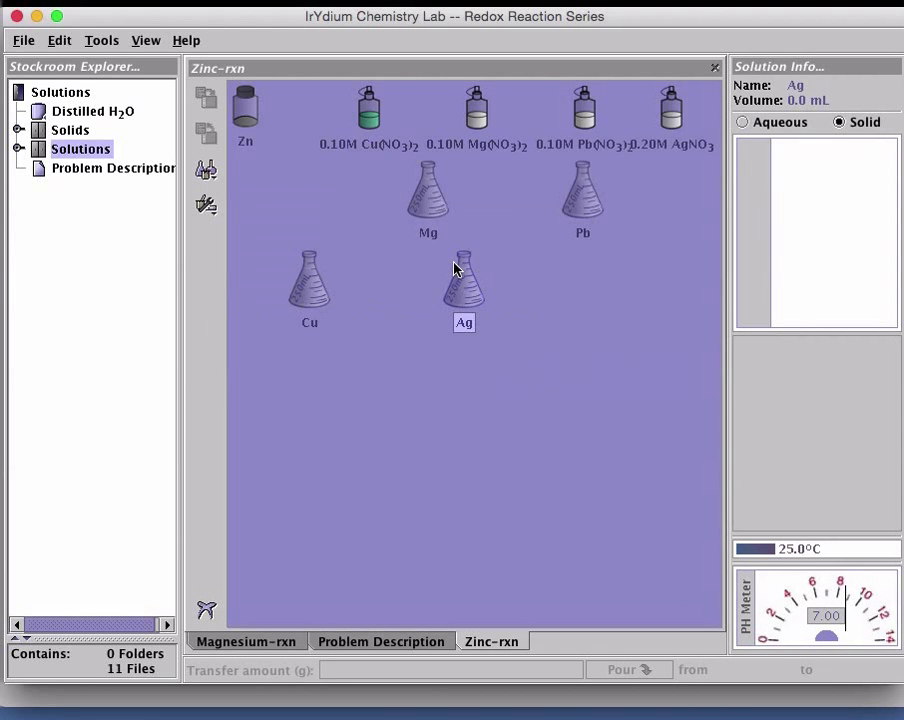
left_click(541, 160)
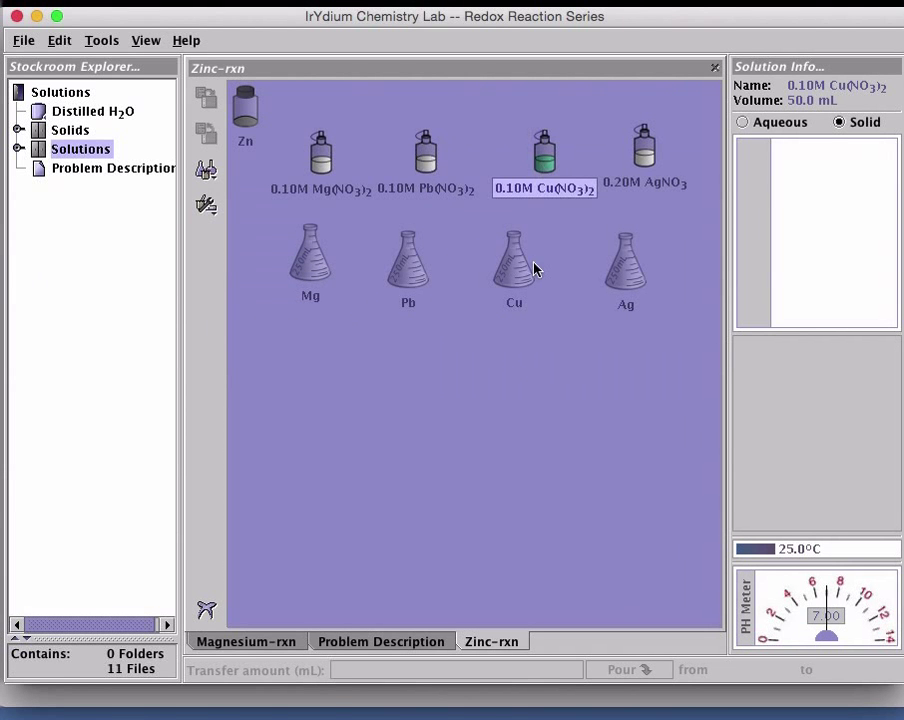
Pour 50 mL of each nitrate solution into its matching Mg, Pb, Cu or Ag flask and move the emptied bottles back above the flasks
left_click_drag(319, 162, 316, 240)
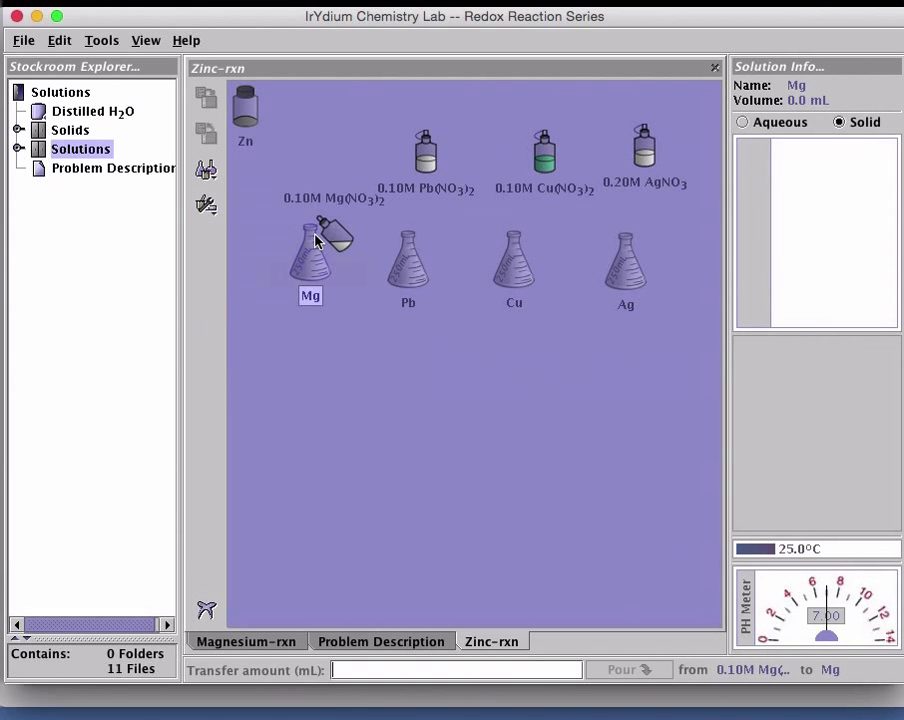
type("50")
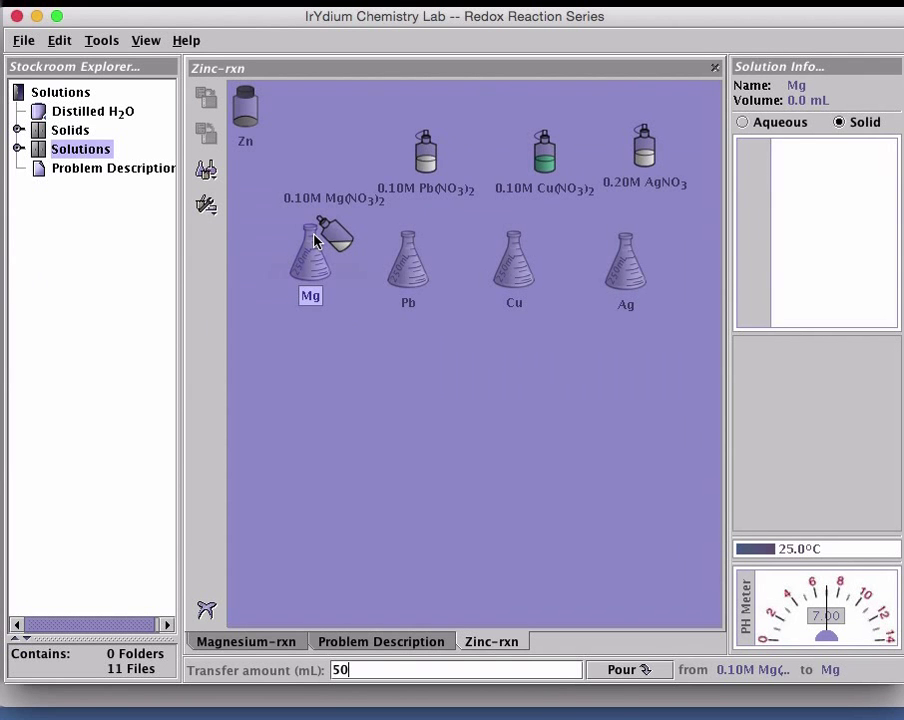
left_click(634, 672)
left_click_drag(336, 236, 330, 136)
mouse_move(424, 150)
left_mouse_down()
mouse_move(402, 236)
mouse_move(428, 150)
left_mouse_up()
type("50")
left_click(622, 670)
left_click_drag(546, 160, 522, 150)
type("50")
left_click(620, 672)
mouse_move(644, 156)
left_mouse_down()
mouse_move(636, 254)
mouse_move(634, 136)
left_mouse_up()
type("50")
key("Return")
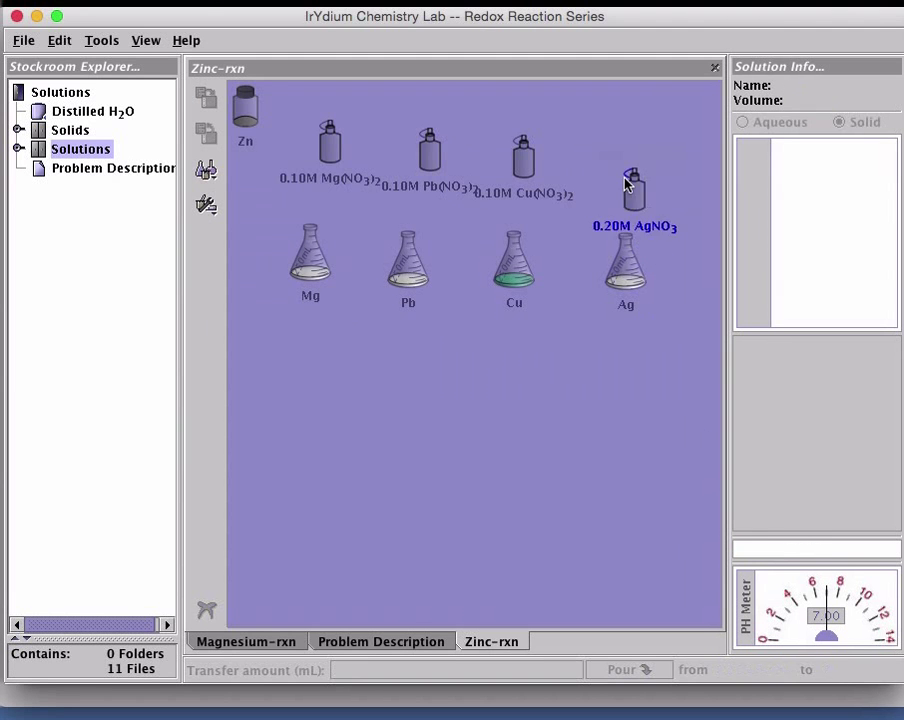
Transfer 1 g of Zn into each of the Mg, Pb, Cu and Ag flasks and return the Zn bottle to its place
left_click_drag(247, 118, 322, 250)
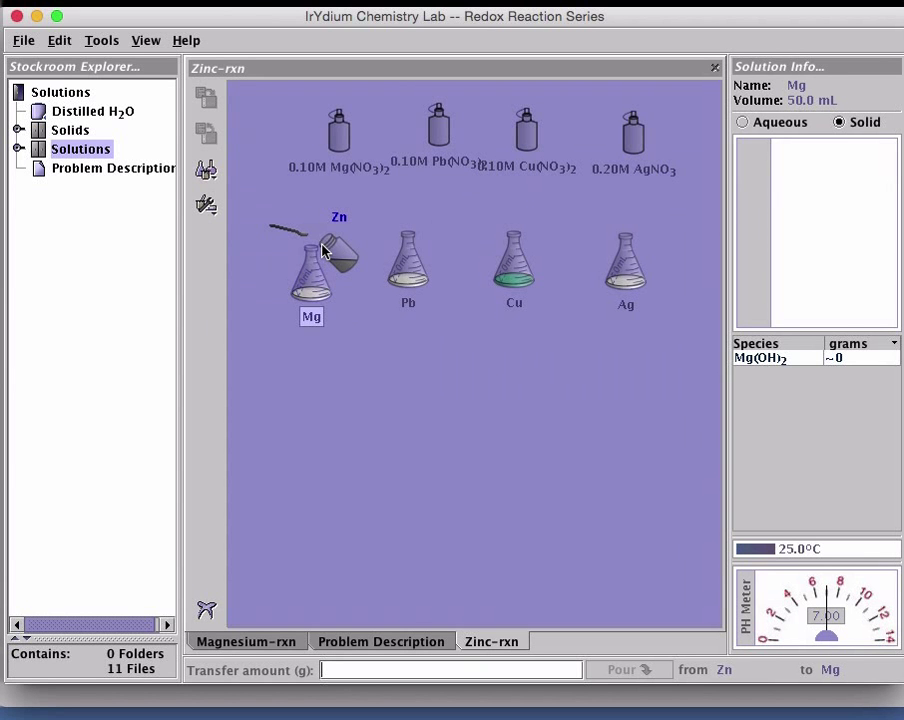
type("1")
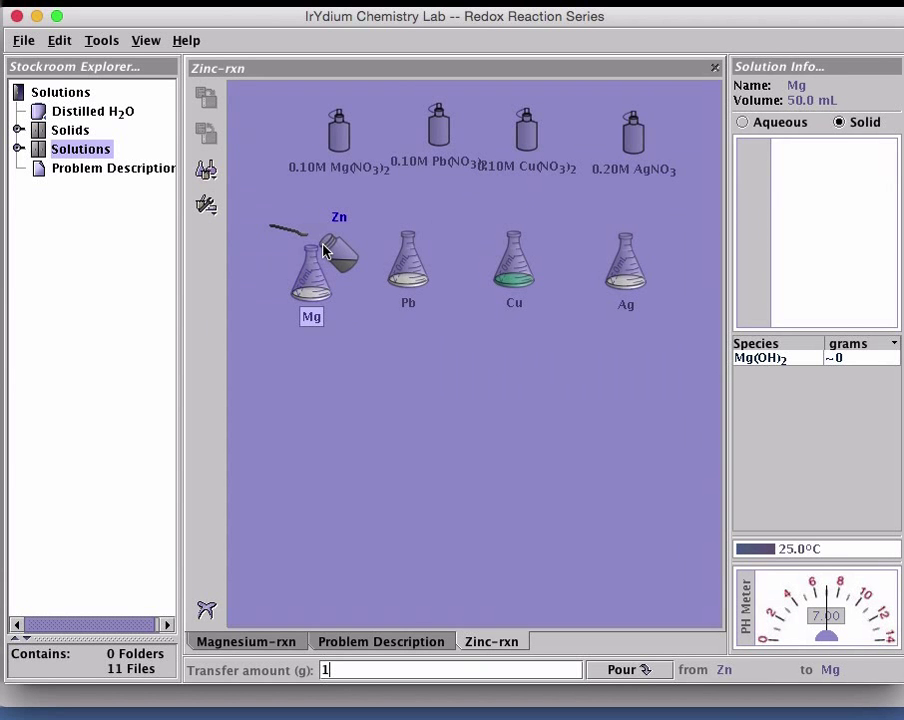
left_click(648, 672)
left_click_drag(354, 255, 262, 132)
left_click(600, 668)
type("1")
left_click(628, 670)
type("1")
left_click(628, 670)
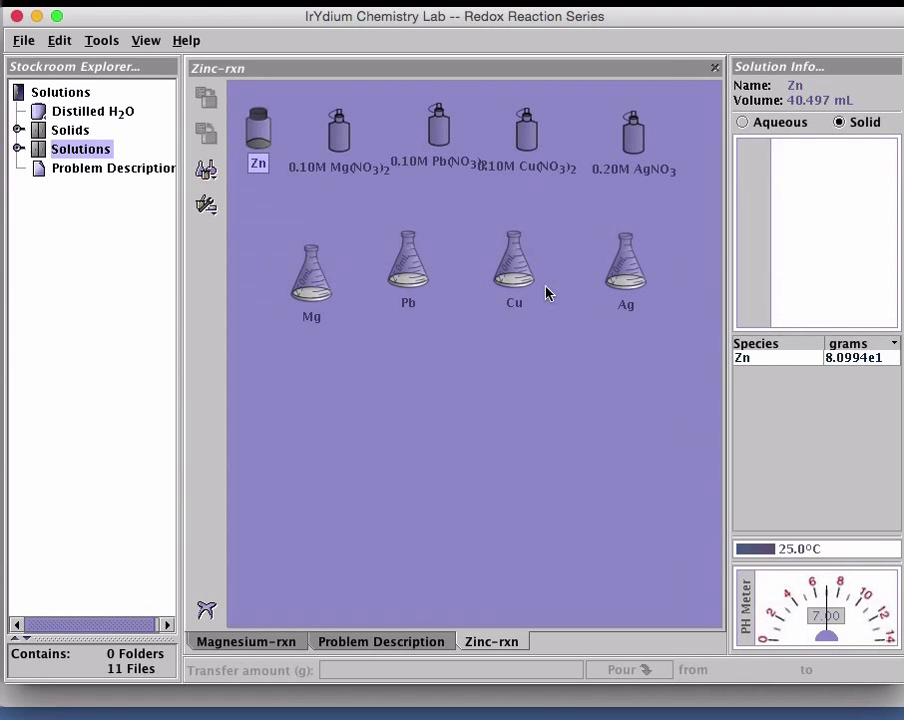
Examine the solid masses and aqueous molarities in the Cu and Mg flasks, and the Pb flask's aqueous molarities, after the zinc addition
left_click(516, 267)
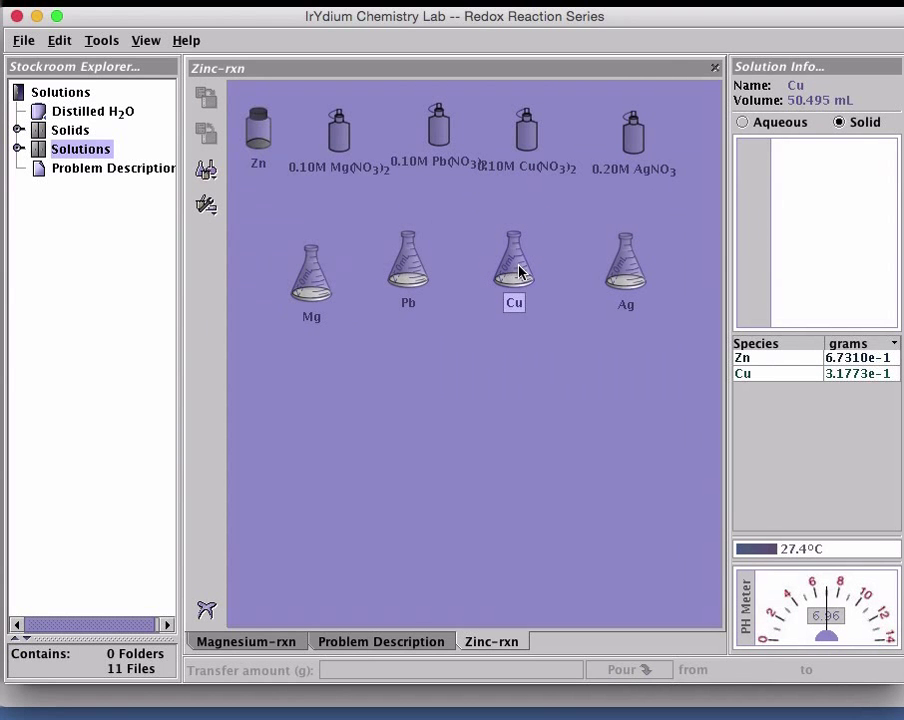
left_click(742, 122)
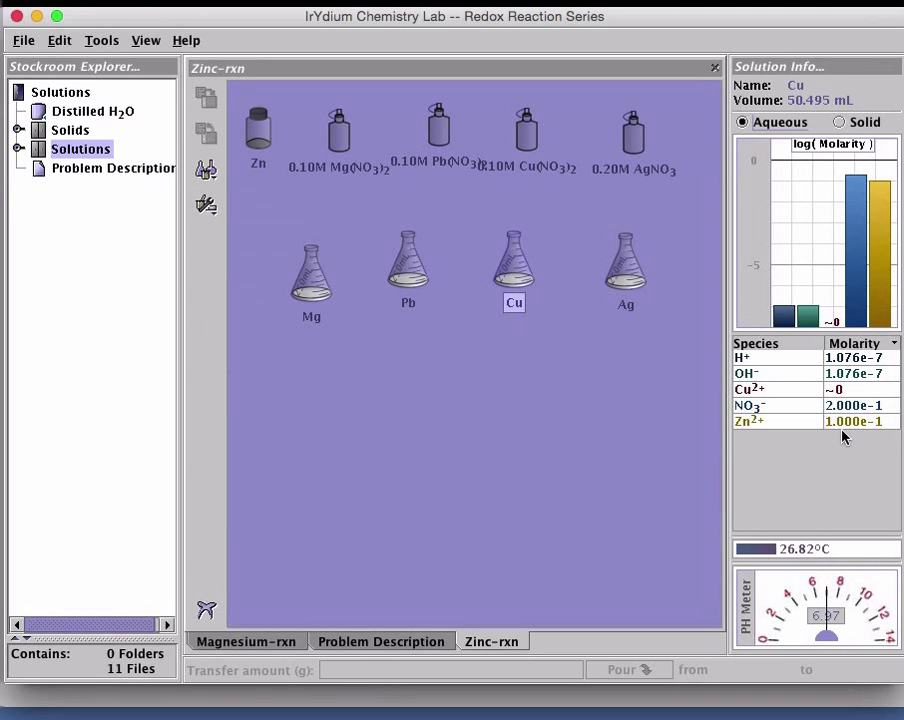
left_click(313, 291)
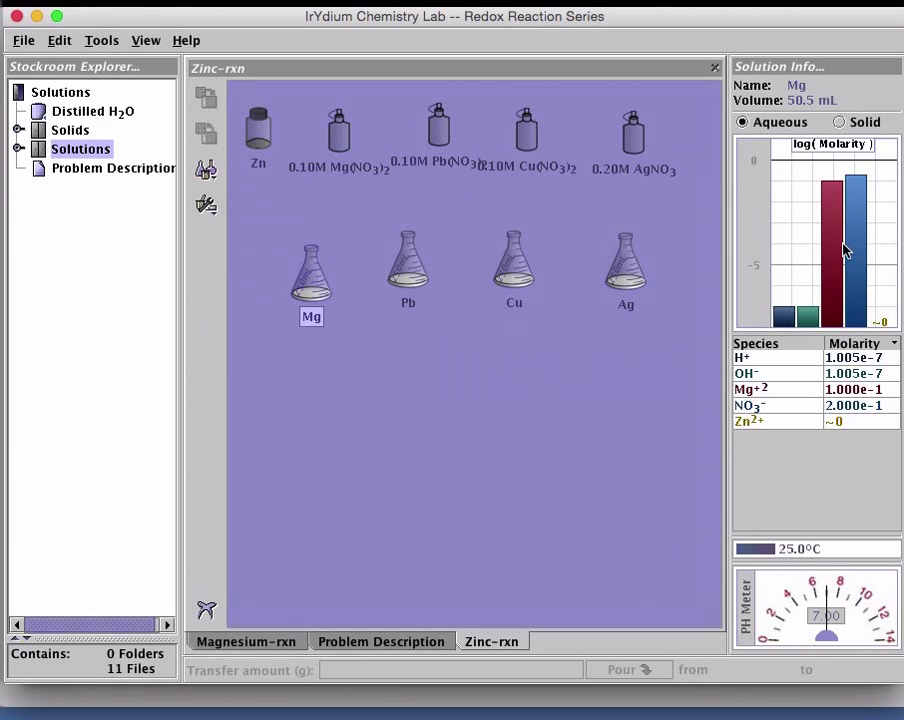
left_click(839, 123)
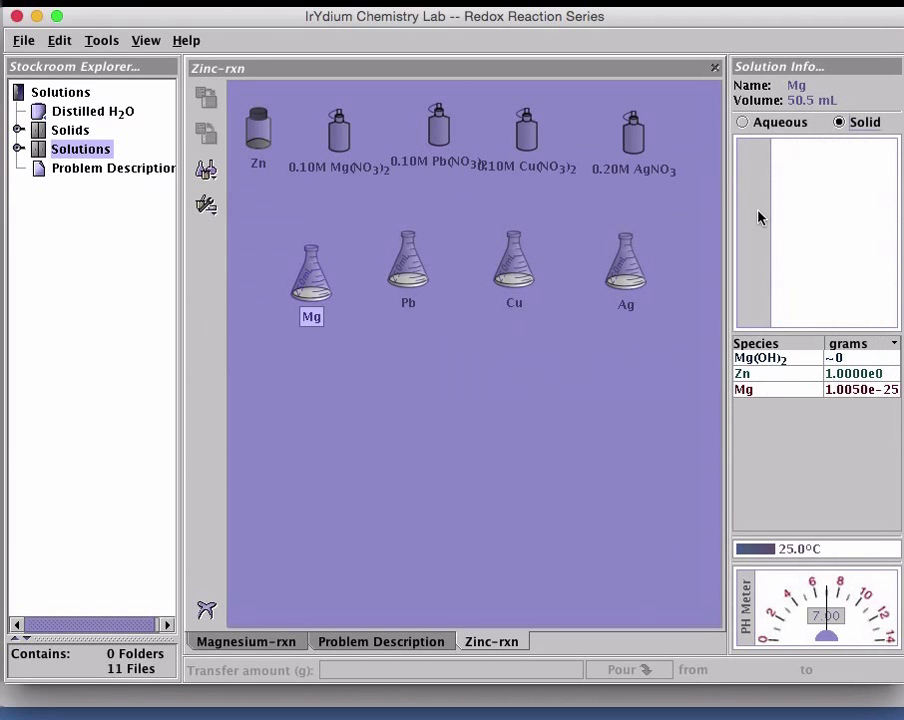
left_click(741, 123)
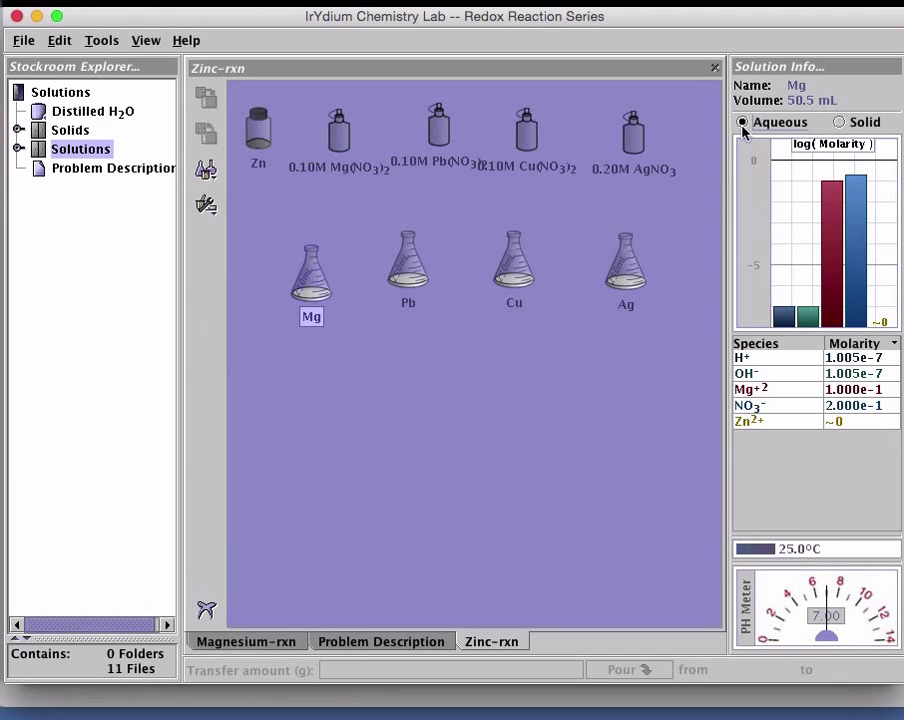
left_click(406, 277)
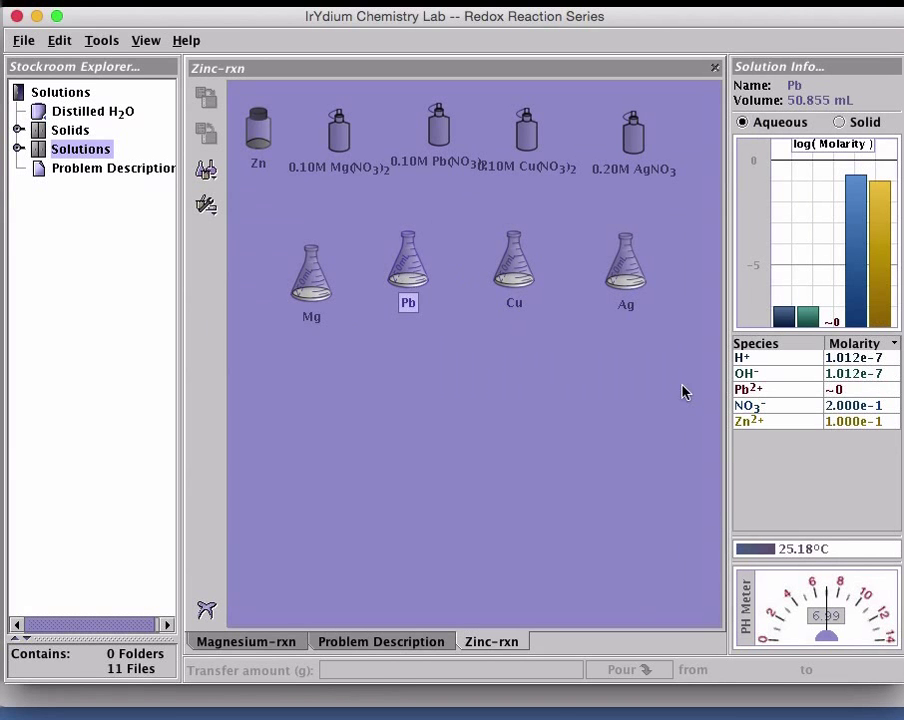
Examine the aqueous molarities in the Ag flask after the zinc addition
left_click(622, 280)
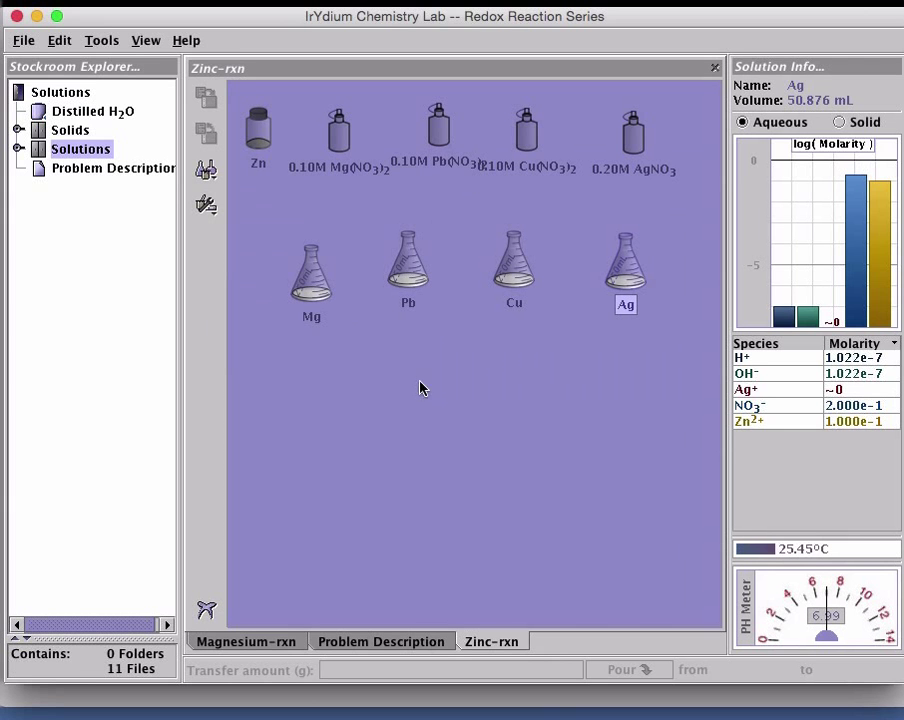
Add three new workbenches for the lead, copper and silver reactions
left_click(21, 42)
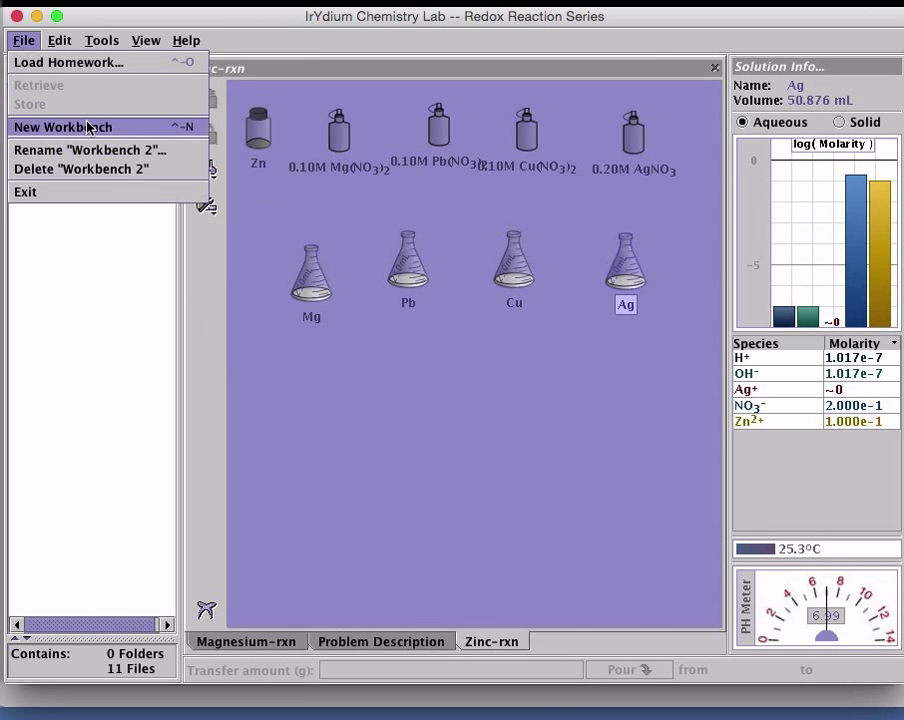
left_click(117, 127)
left_click(23, 42)
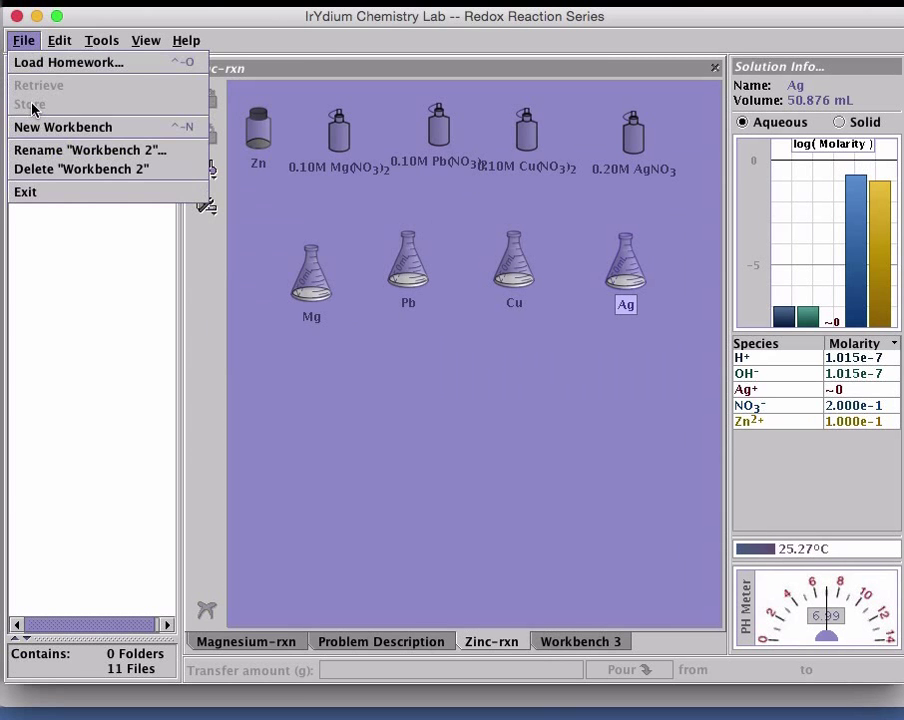
left_click(112, 128)
left_click(24, 41)
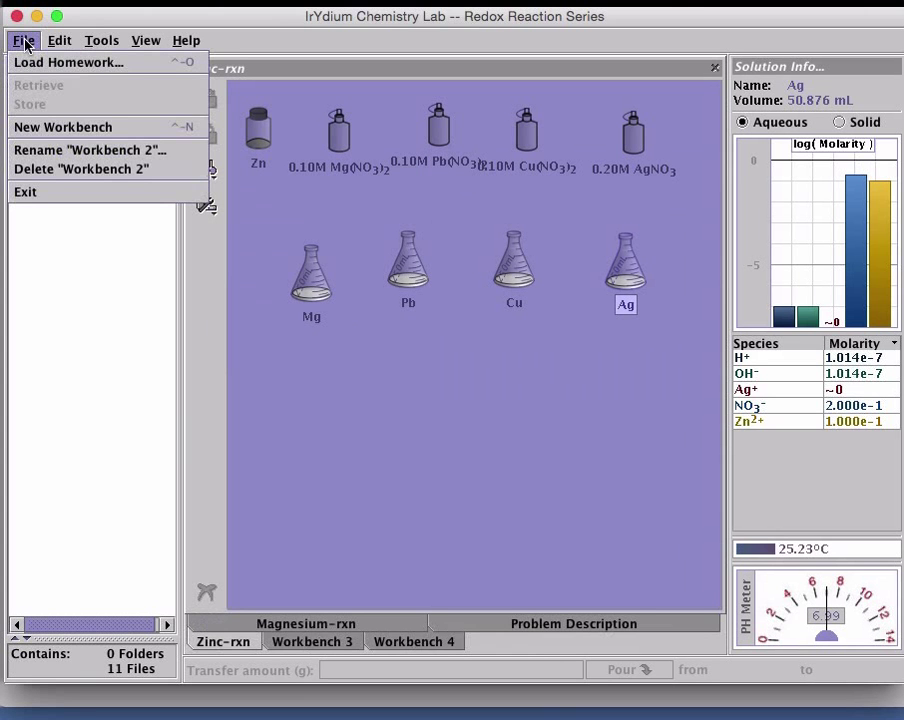
left_click(122, 130)
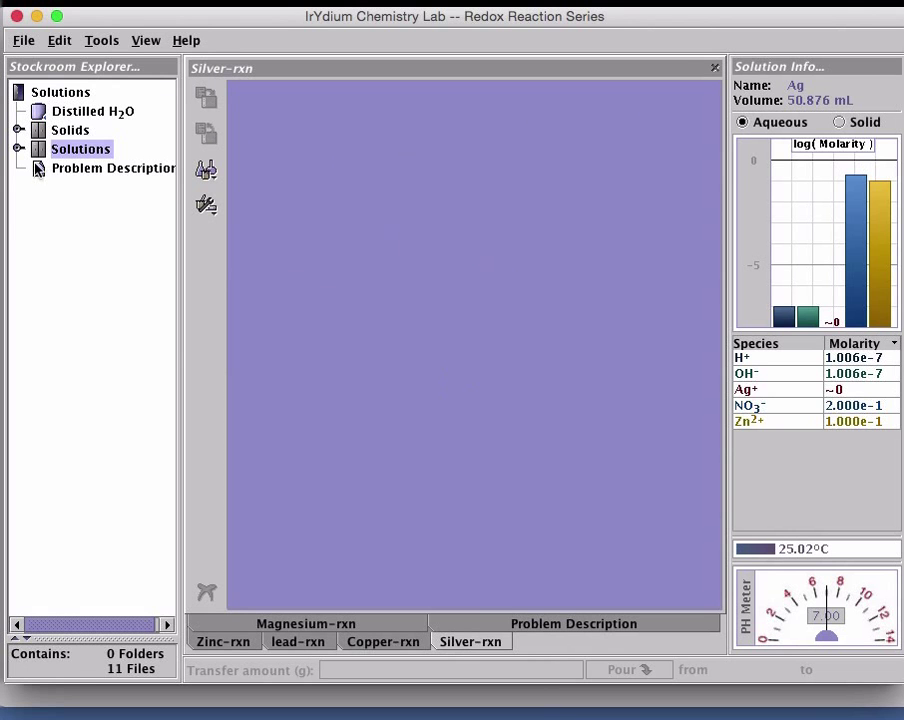
Expand the Solids and Solutions cabinets in the stockroom to list the metals and nitrate solutions
double_click(36, 131)
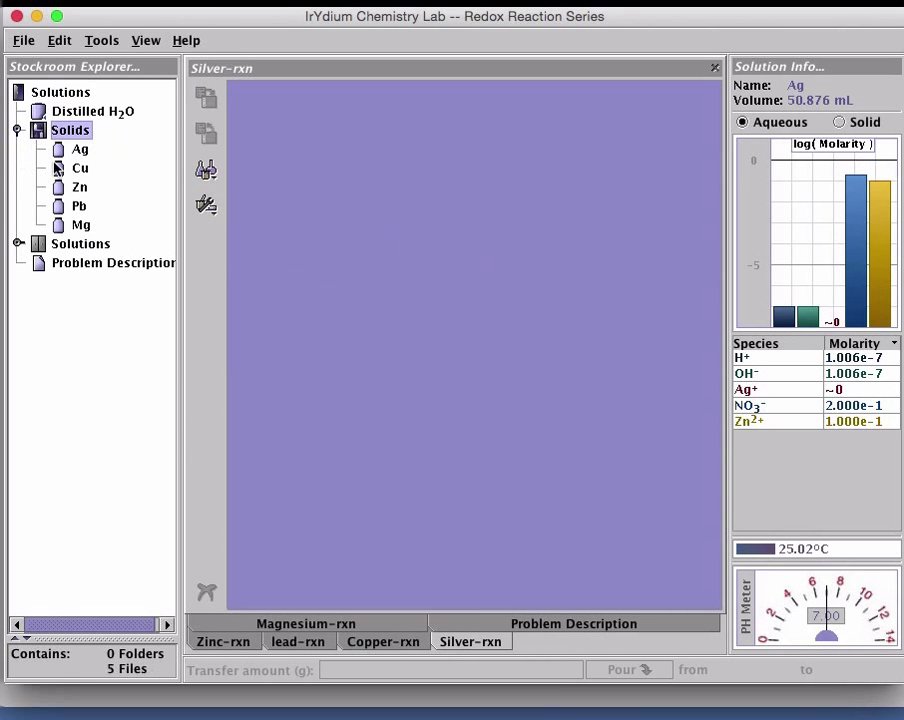
double_click(37, 246)
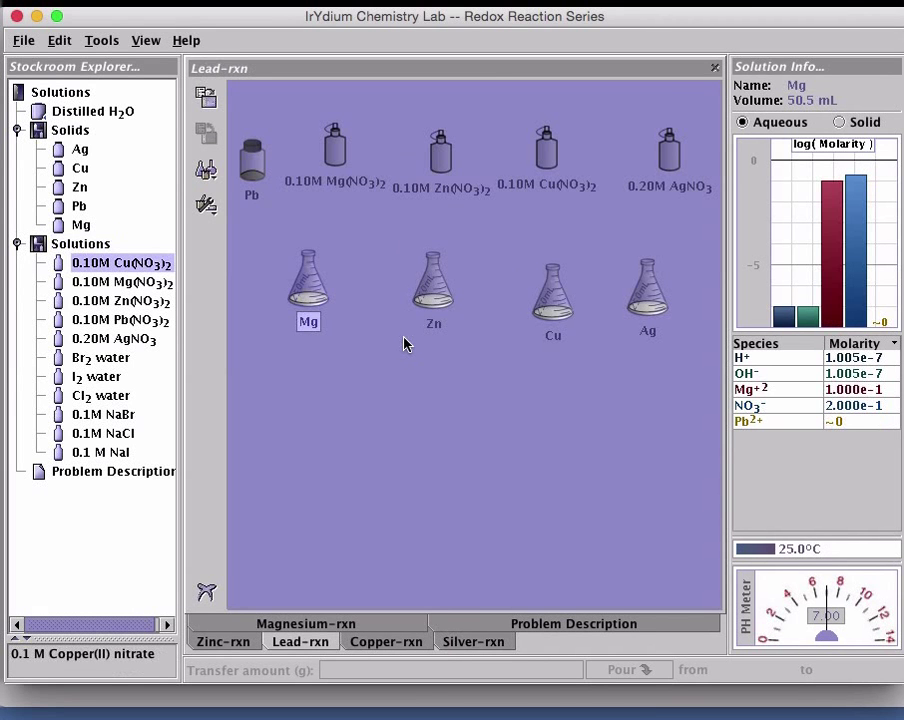
View the flasks on the Copper-rxn workbench and on the Silver-rxn workbench to compare their solution colours
left_click(386, 642)
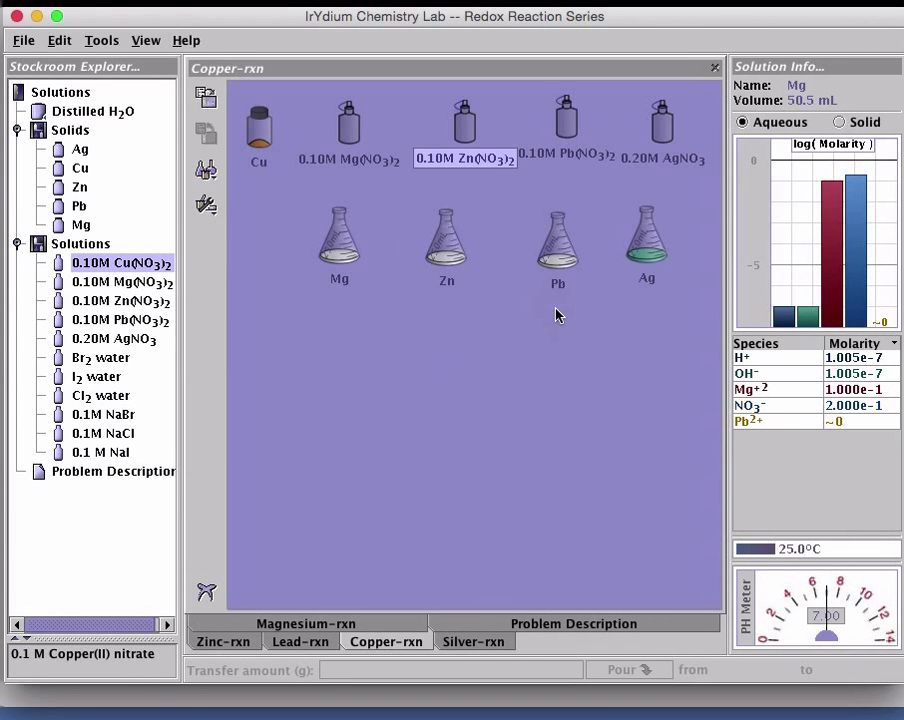
left_click(468, 642)
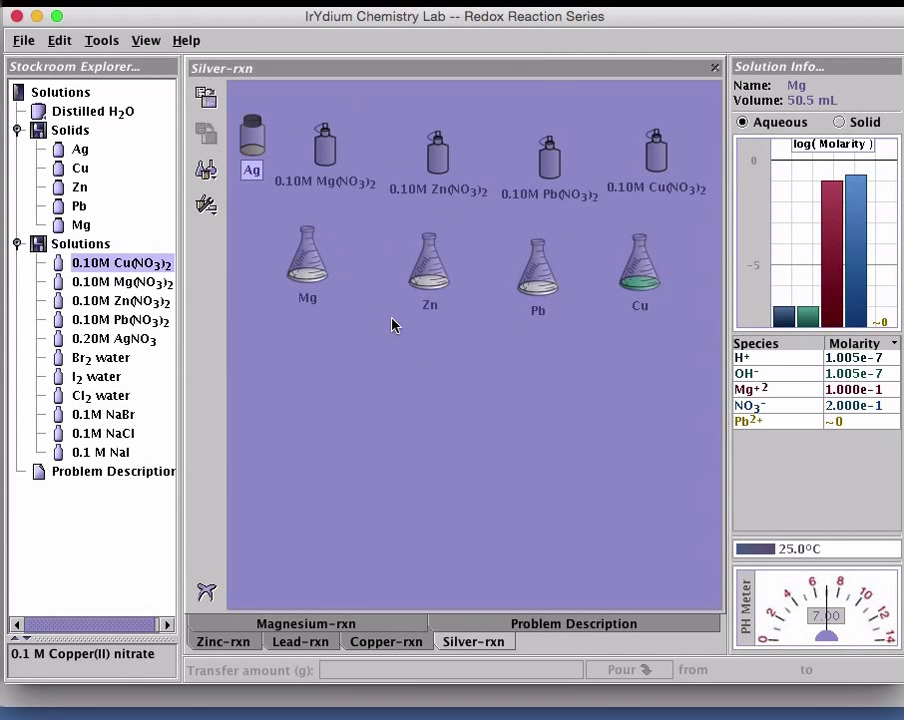